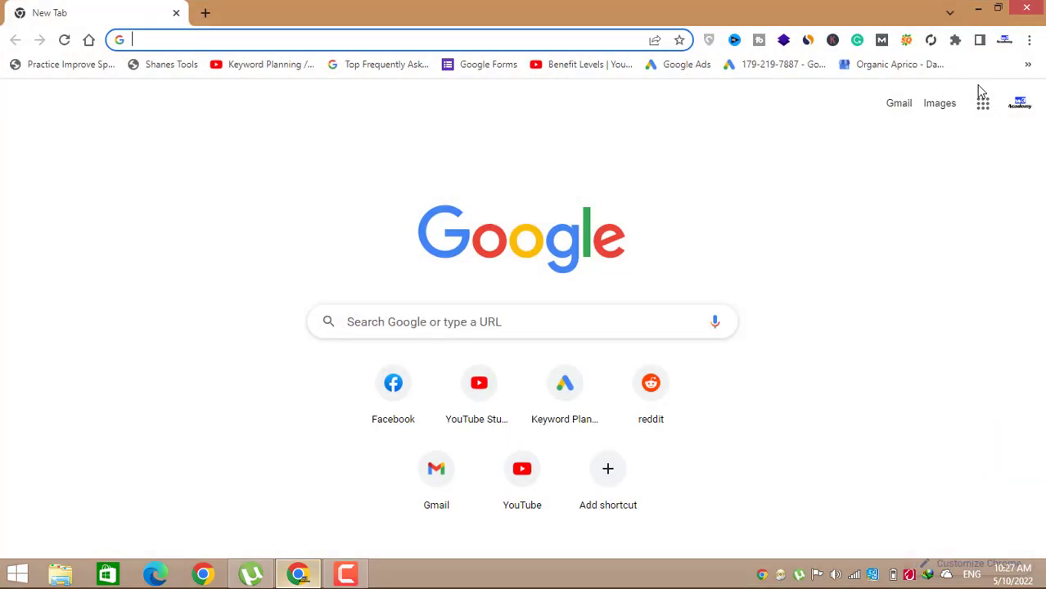
# - Launch Google Chrome and show its browser profile list from the toolbar avatar
pyautogui.click(1005, 40)
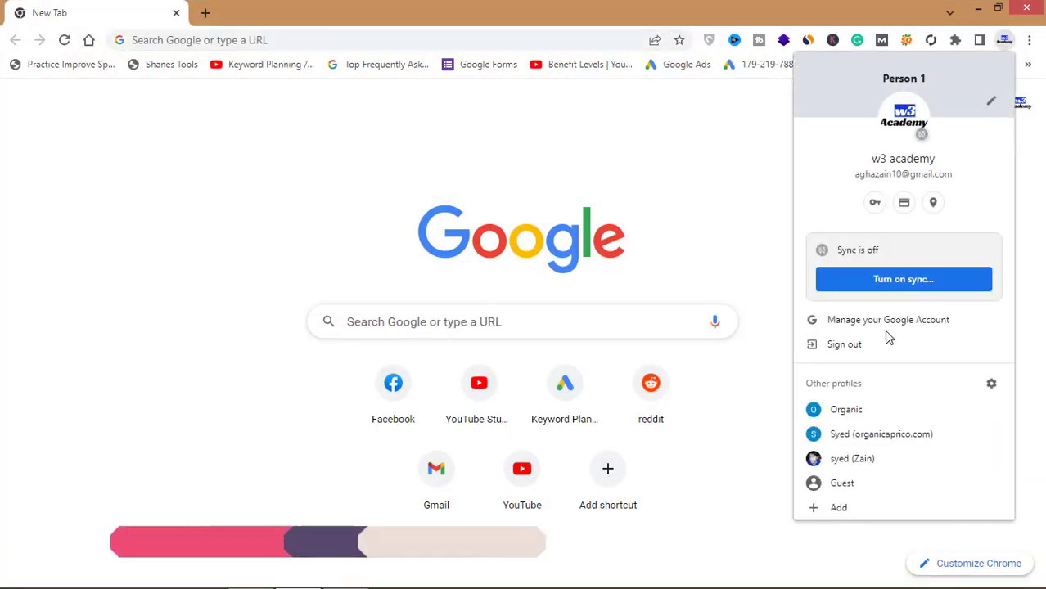
# - Switch to the Organic profile, search for gsuite, and start the Google Workspace sign-up
pyautogui.click(851, 411)
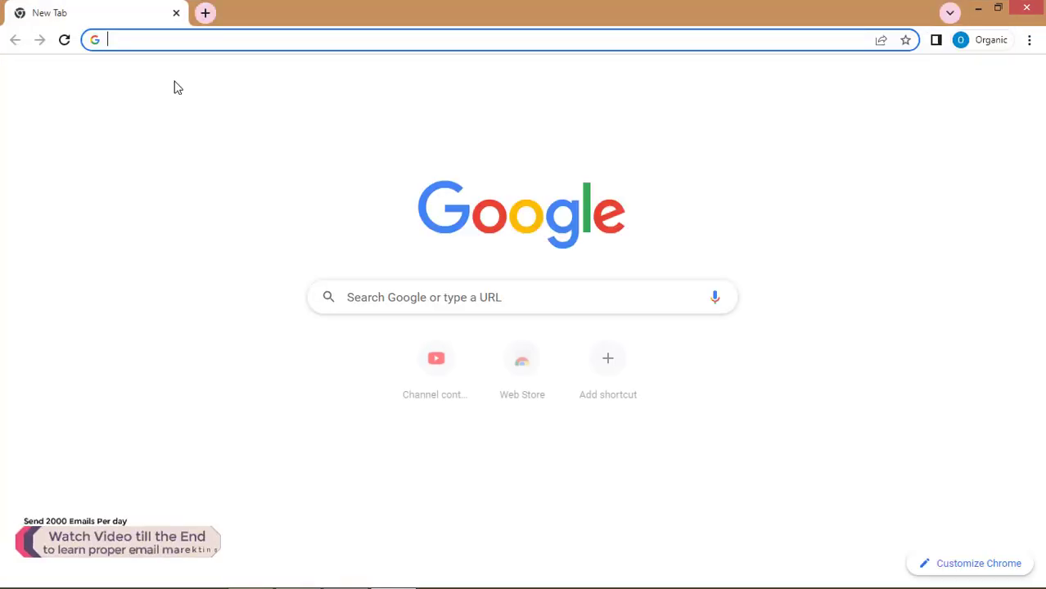
pyautogui.write('gs')
pyautogui.press('Return')
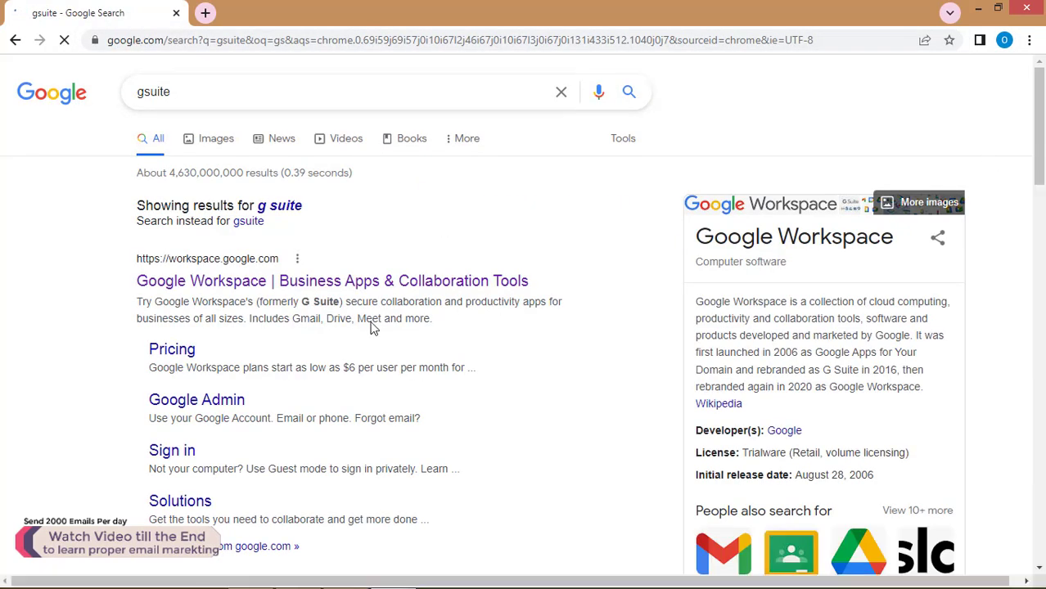
pyautogui.click(217, 280)
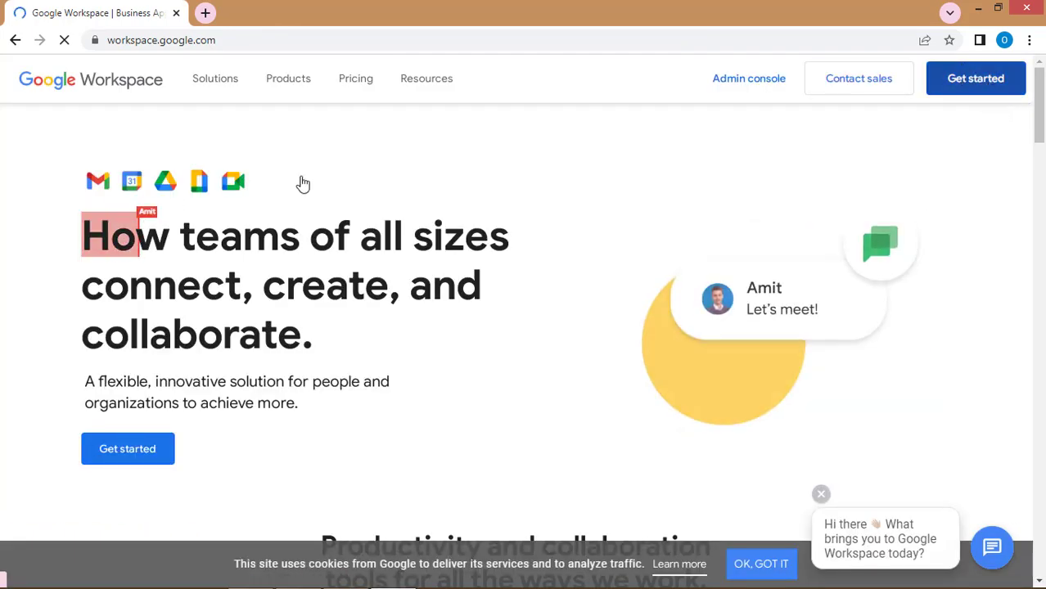
pyautogui.click(224, 228)
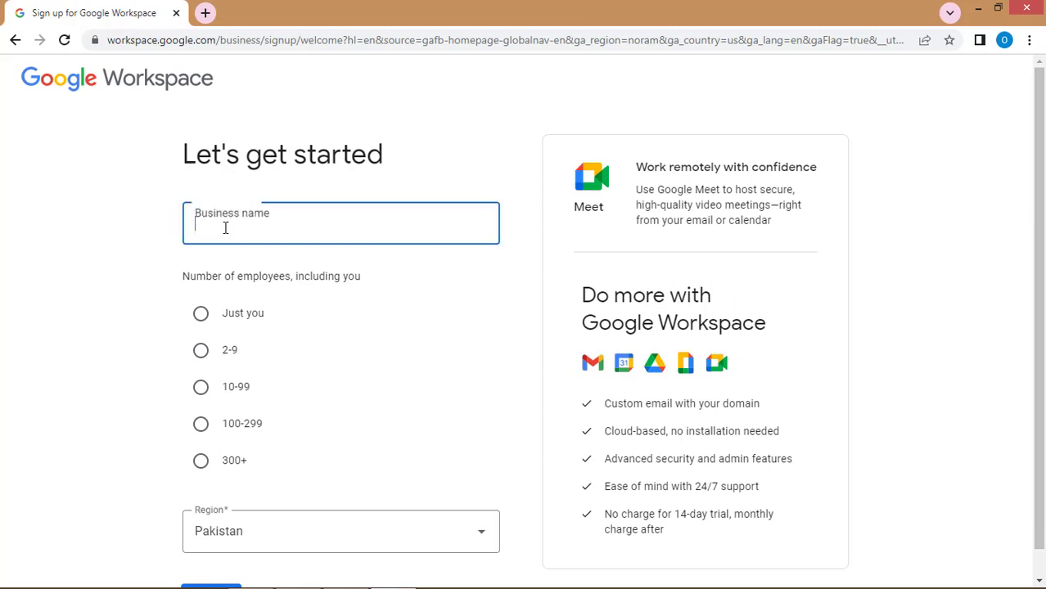
# - Enter business name 'organicaprico' with 2-9 employees, then submit the contact's name and details
pyautogui.write('o')
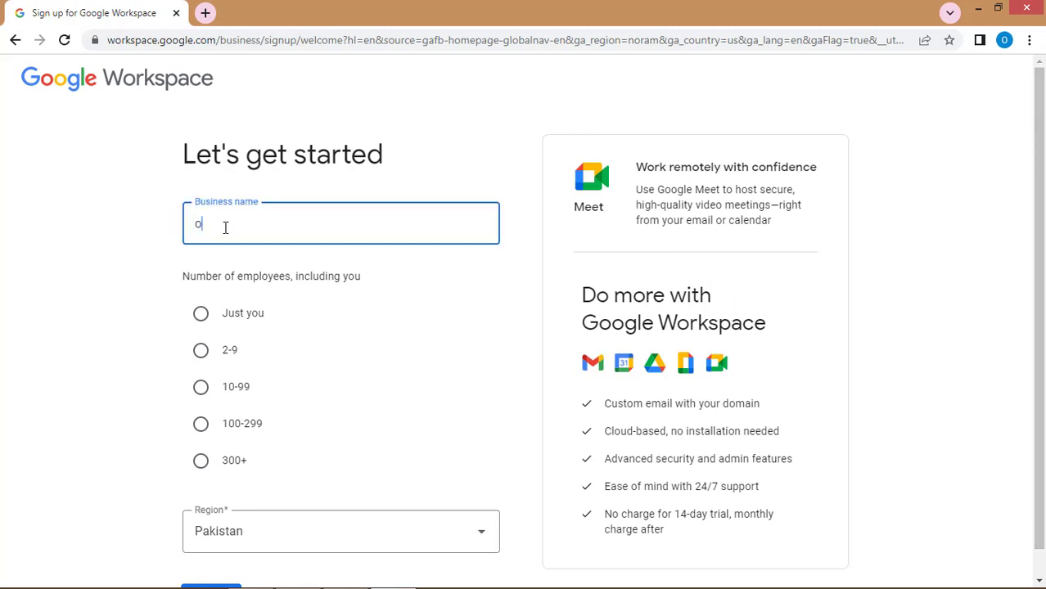
pyautogui.write('rganicaprico')
pyautogui.click(203, 352)
pyautogui.scroll(-1, 1043, 301)
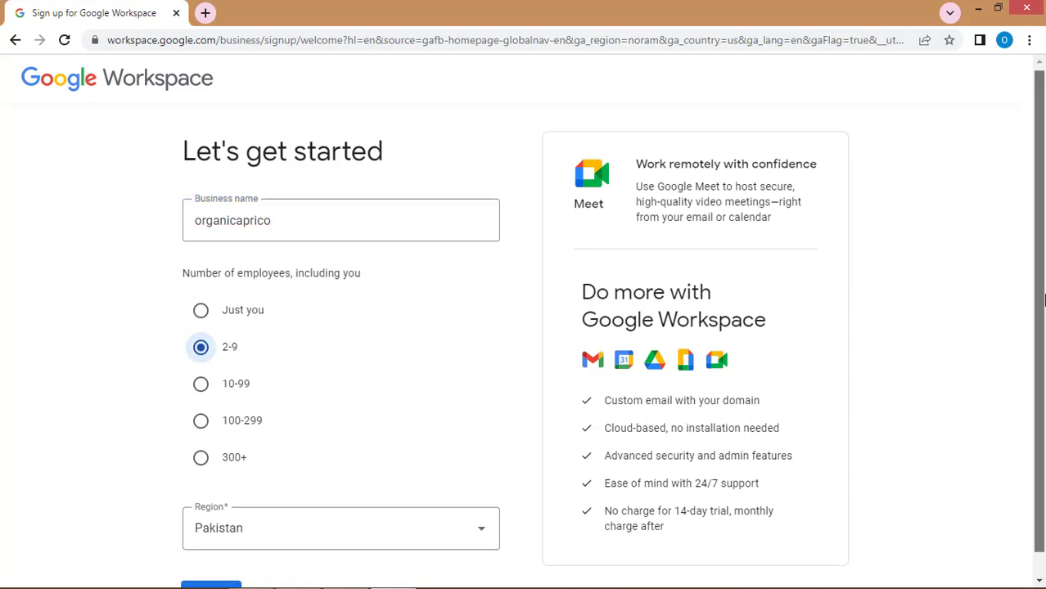
pyautogui.click(210, 574)
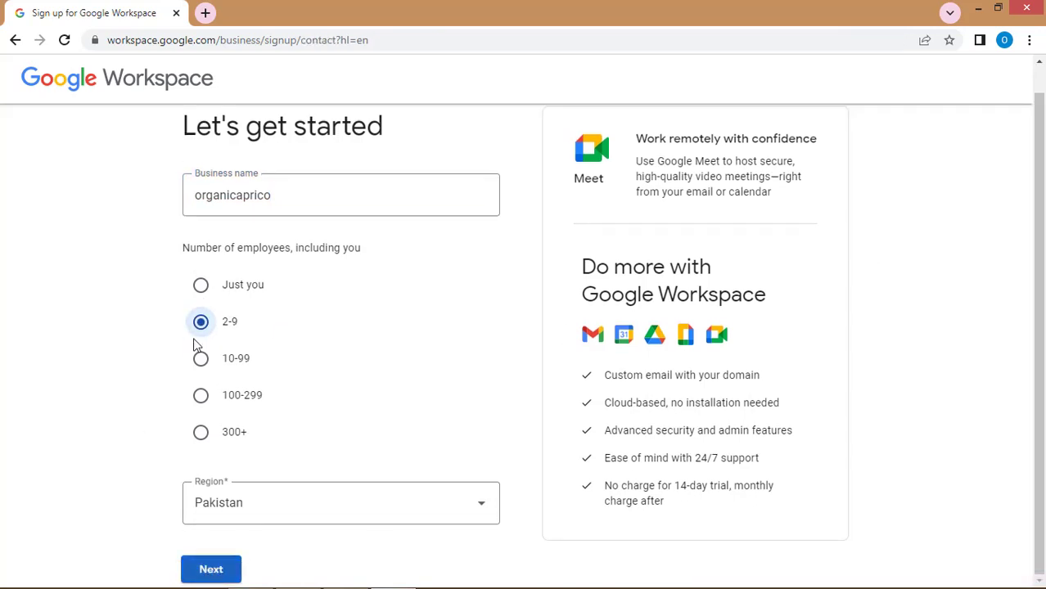
pyautogui.click(453, 286)
pyautogui.write('Or')
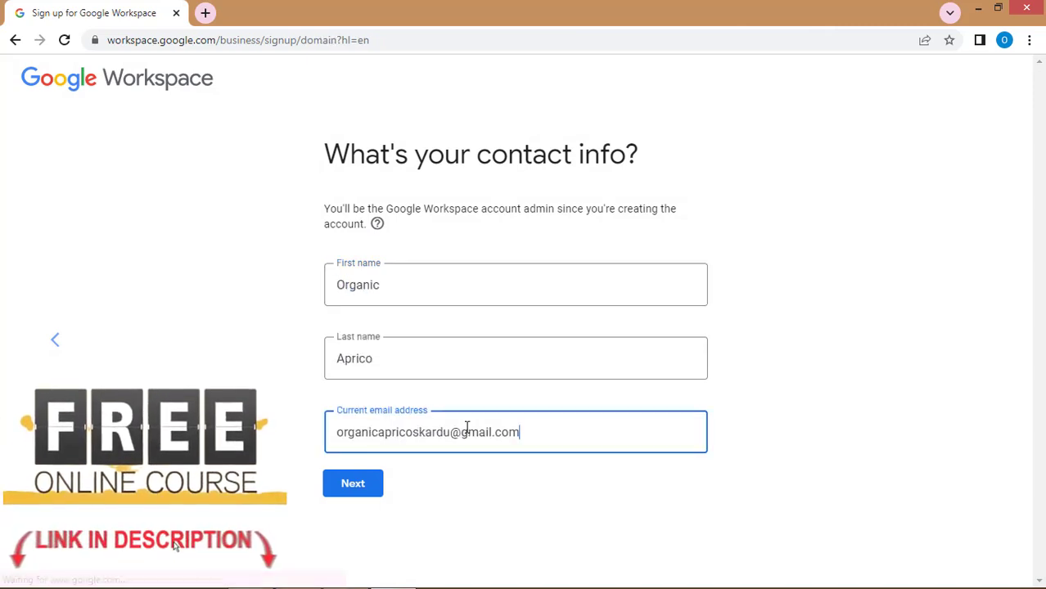
pyautogui.press('Return')
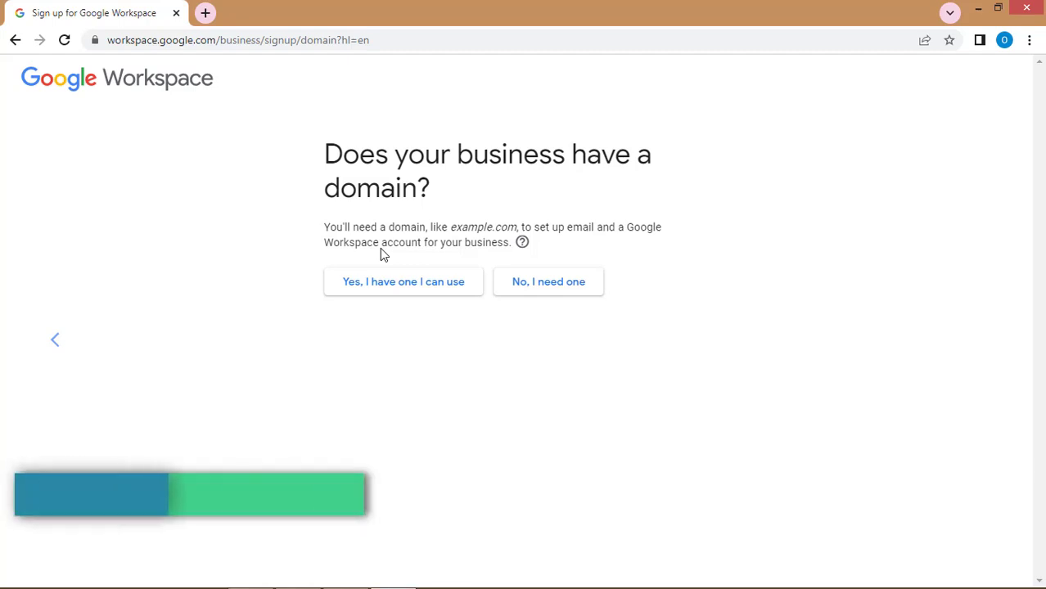
# - Use the existing domain w3-tools.net and accept both email opt-ins
pyautogui.click(391, 292)
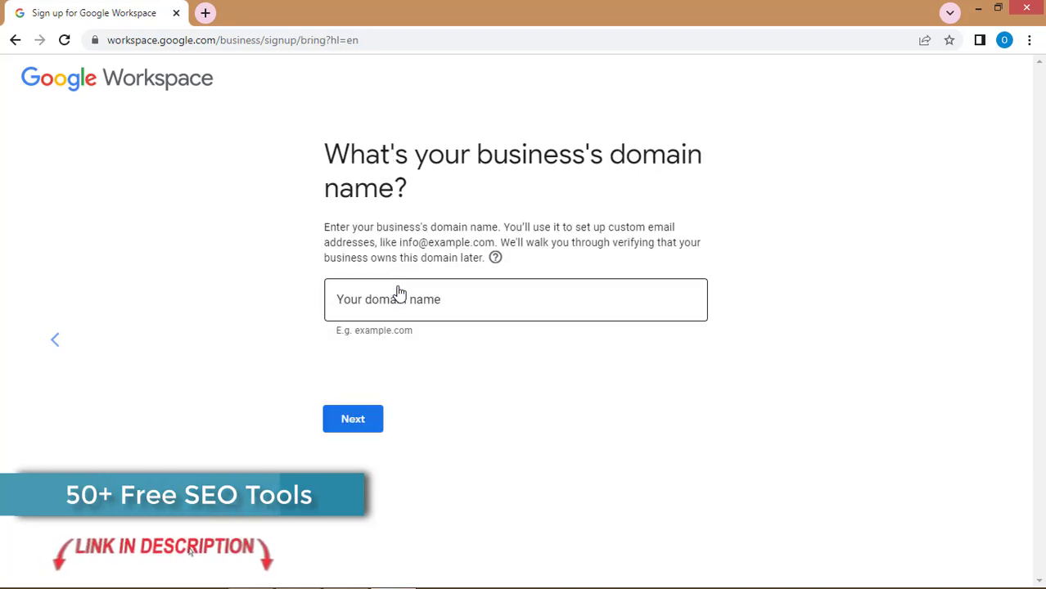
pyautogui.click(397, 298)
pyautogui.write('w3-tools.net')
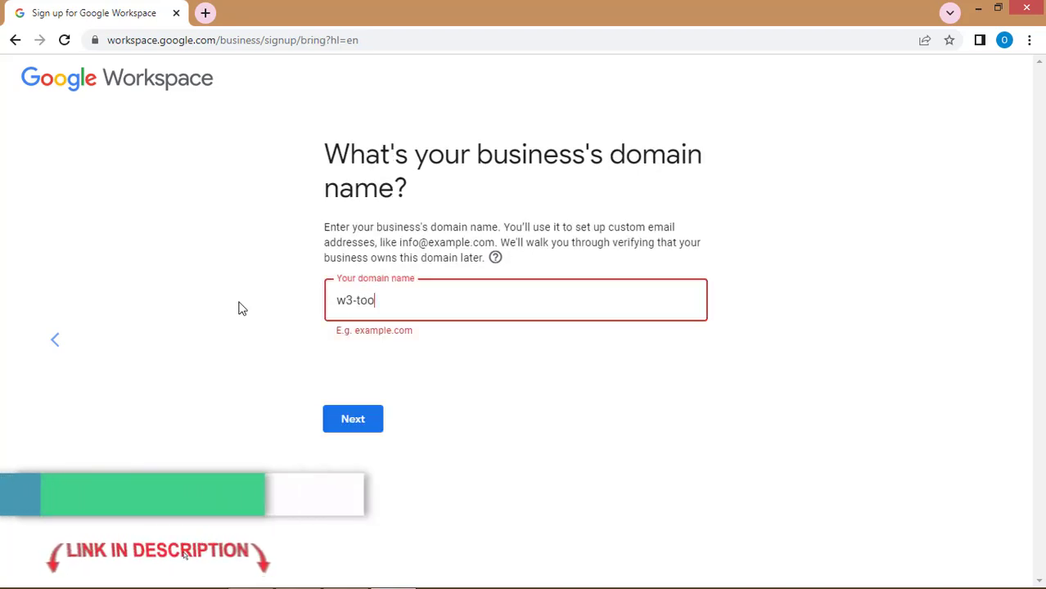
pyautogui.click(361, 427)
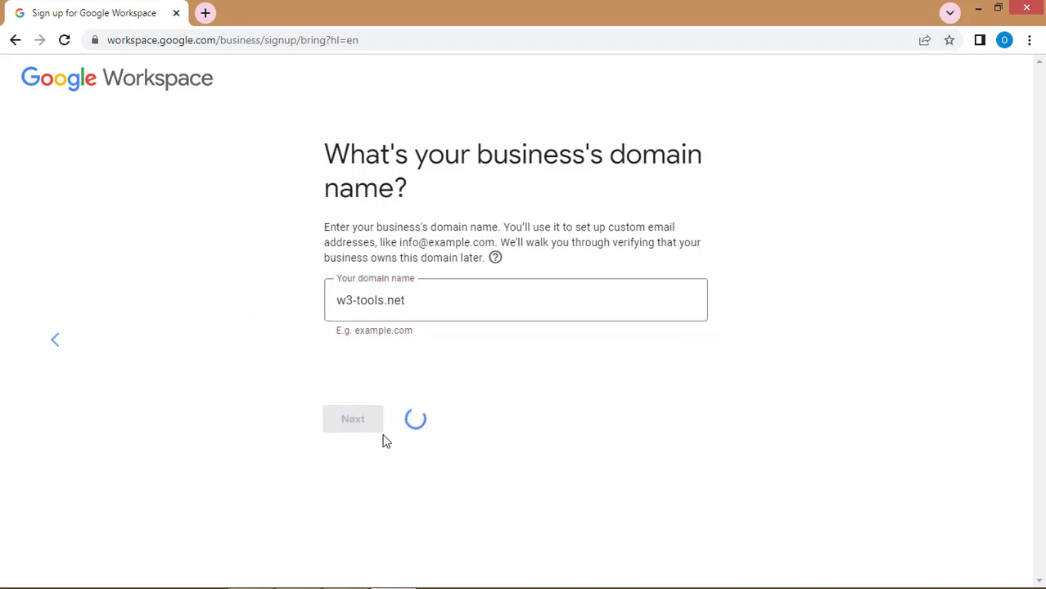
pyautogui.click(367, 346)
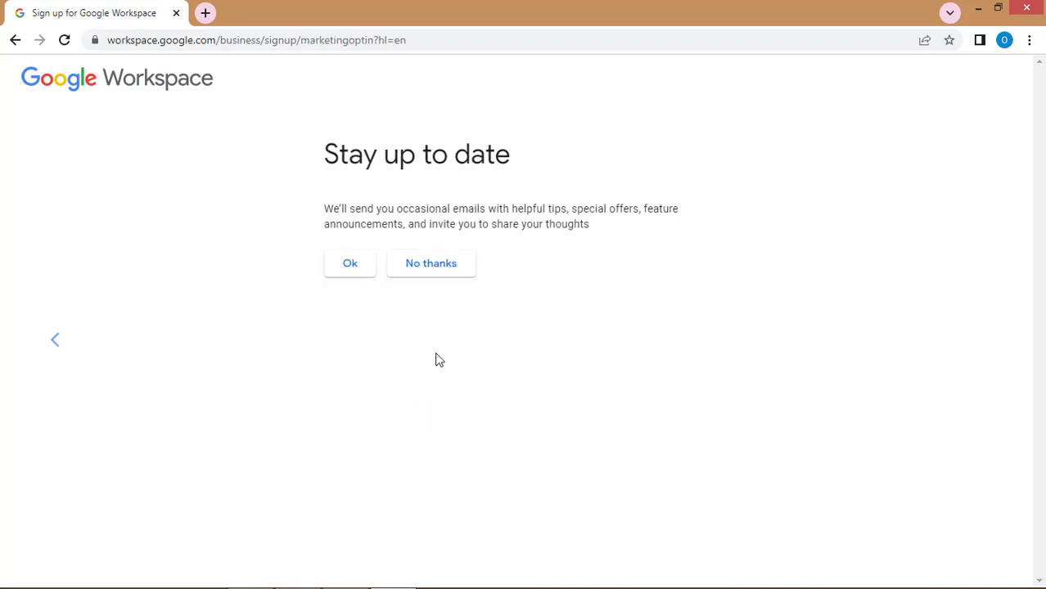
pyautogui.click(345, 267)
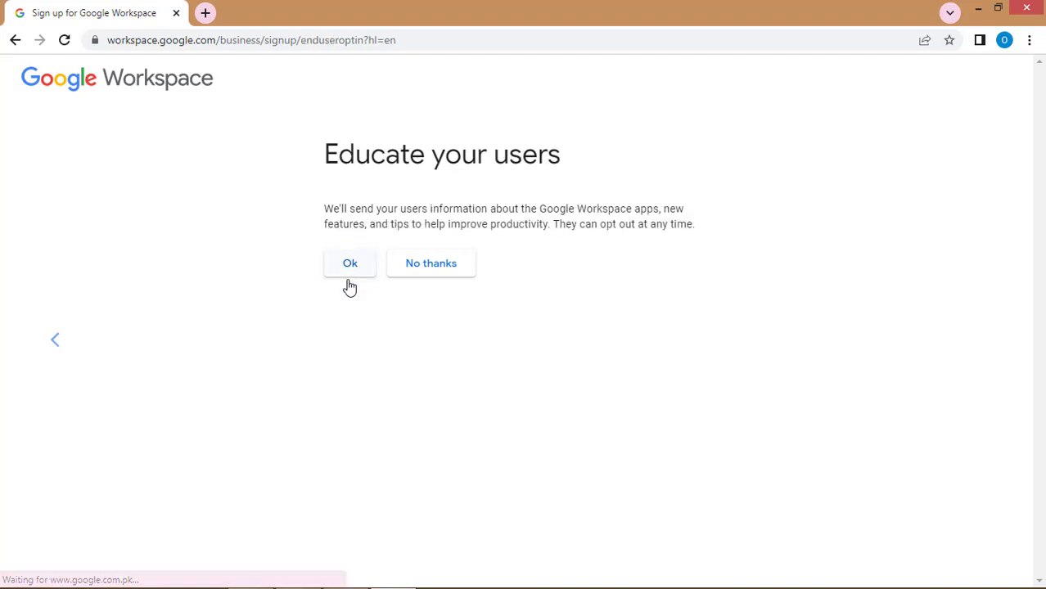
pyautogui.click(350, 270)
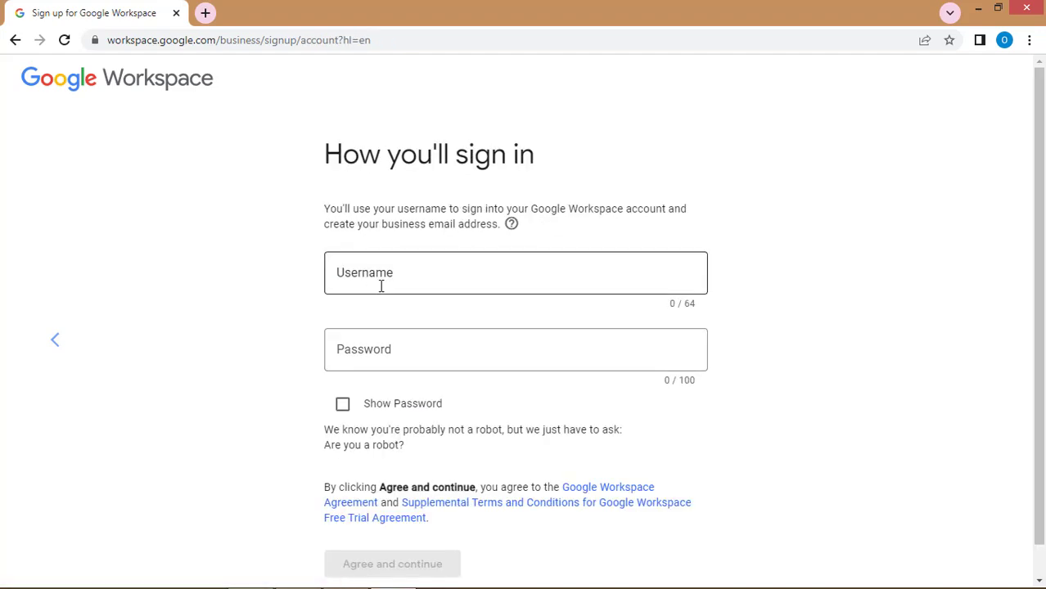
pyautogui.click(389, 283)
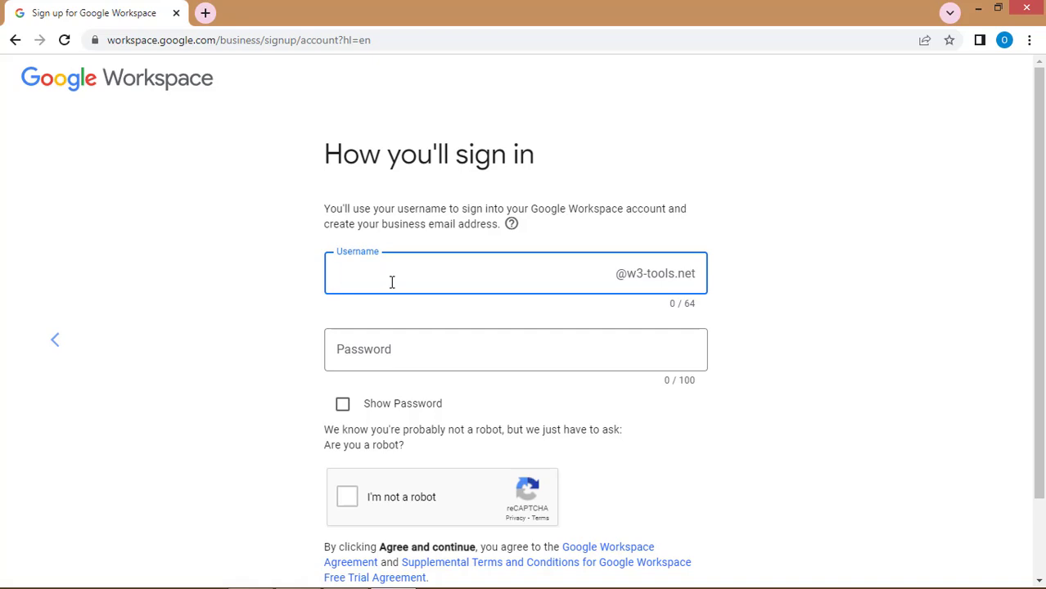
pyautogui.press('Tab')
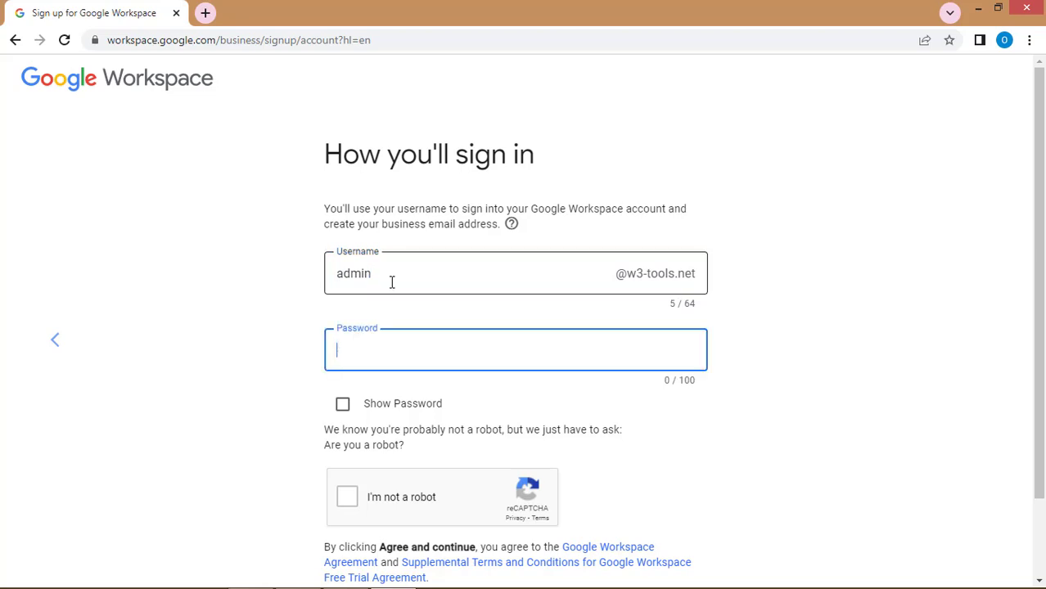
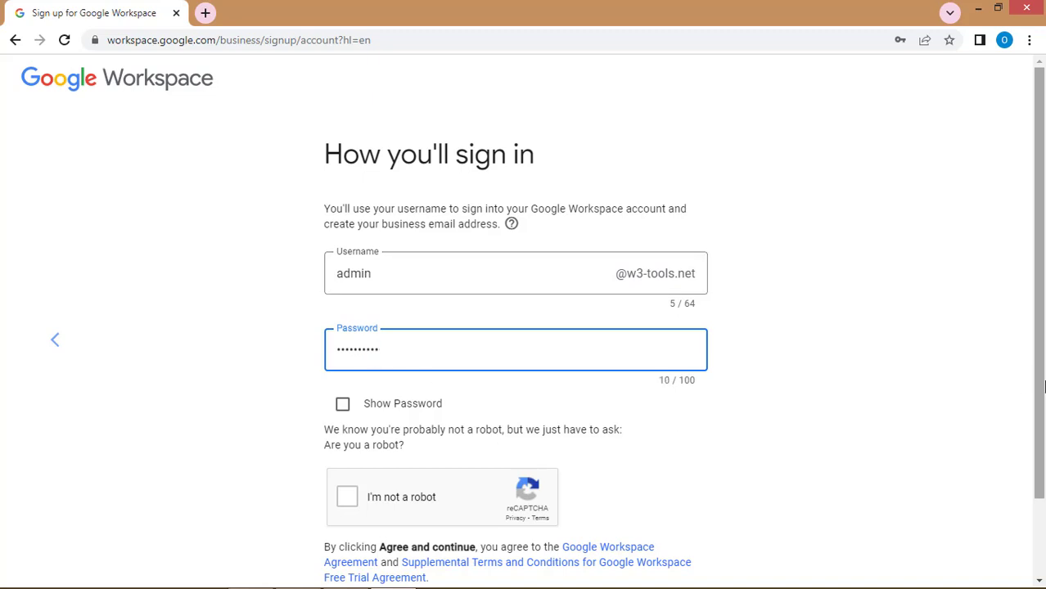
pyautogui.scroll(-1, 942, 393)
pyautogui.click(352, 403)
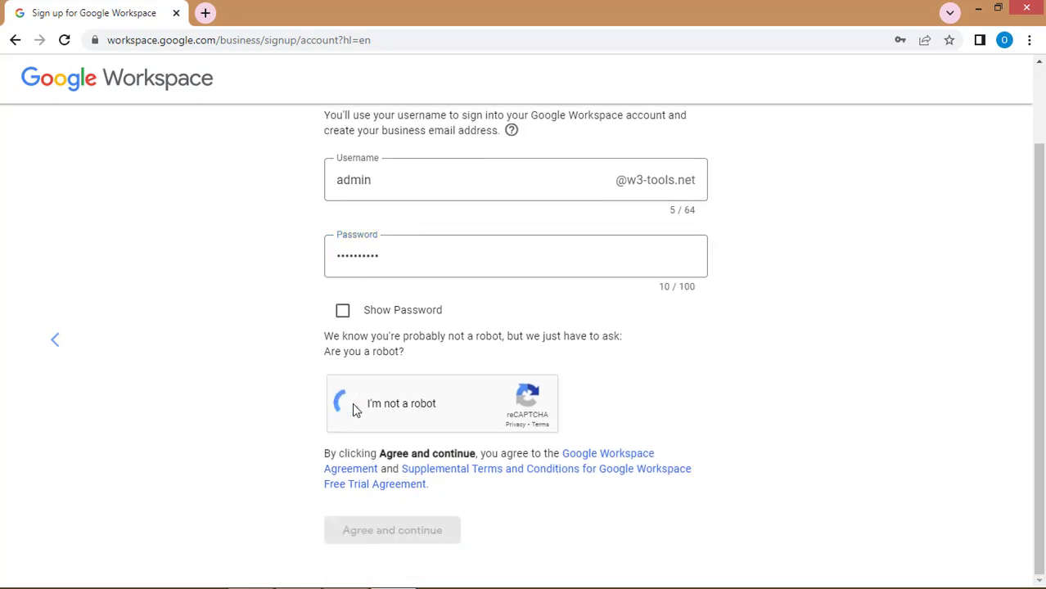
pyautogui.click(371, 536)
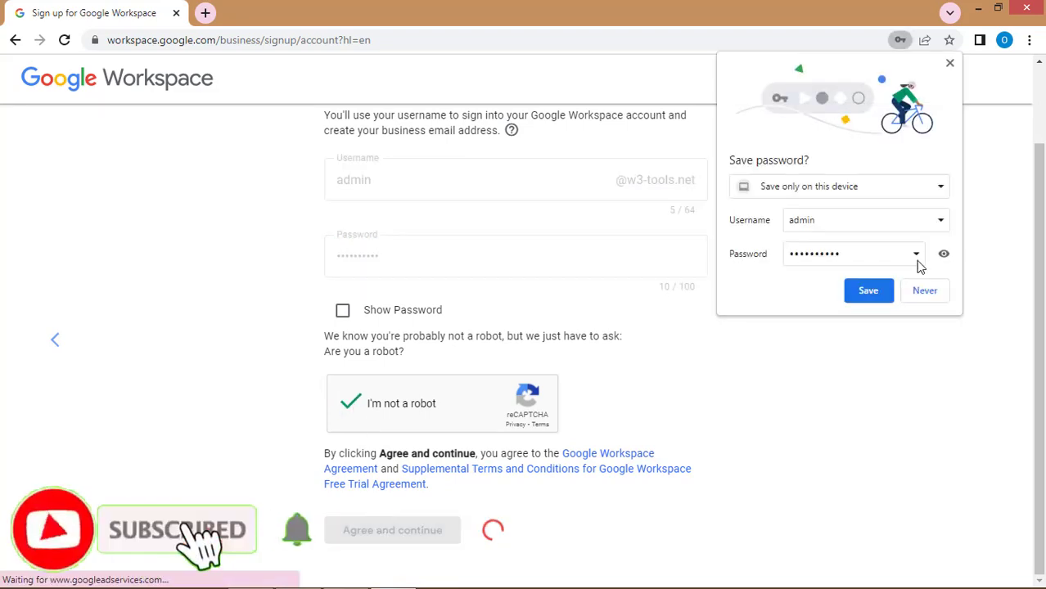
pyautogui.click(869, 295)
pyautogui.moveTo(325, 152); pyautogui.dragTo(475, 184)
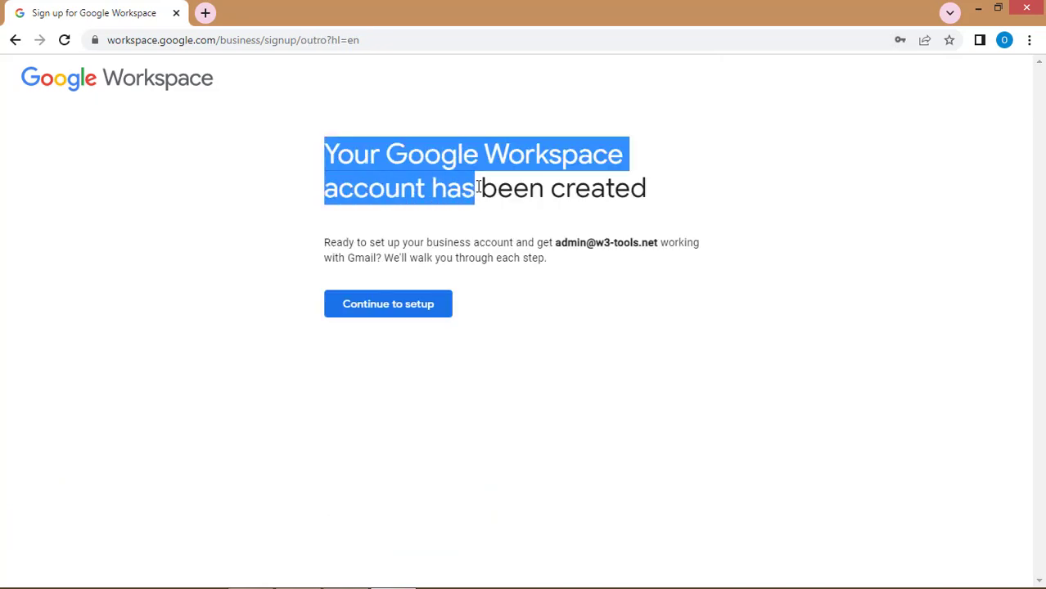
# - Continue from the account-created page to the Google Admin Getting started checklist
pyautogui.click(479, 186)
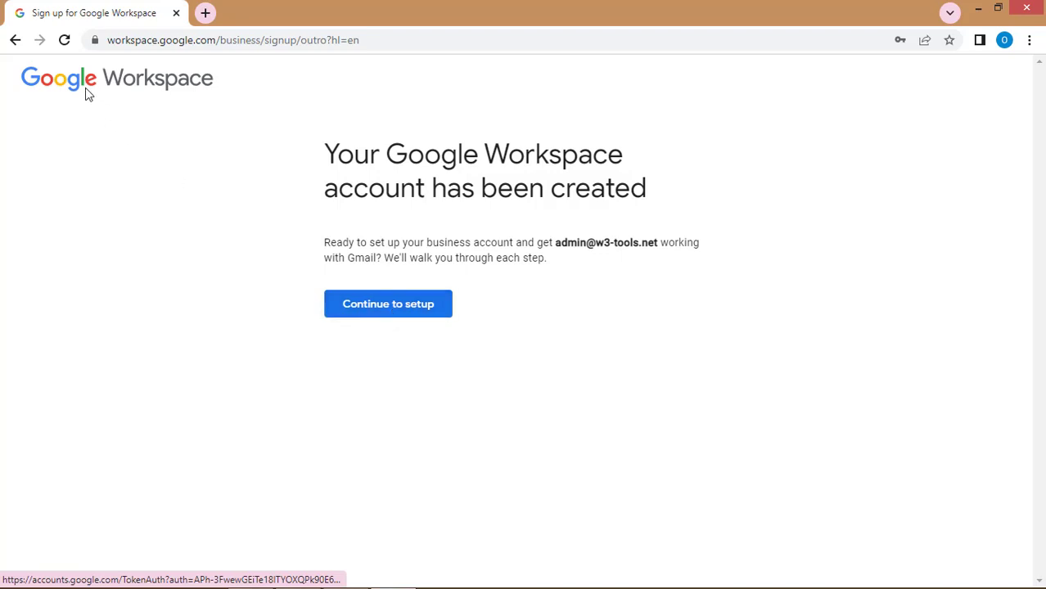
pyautogui.click(375, 316)
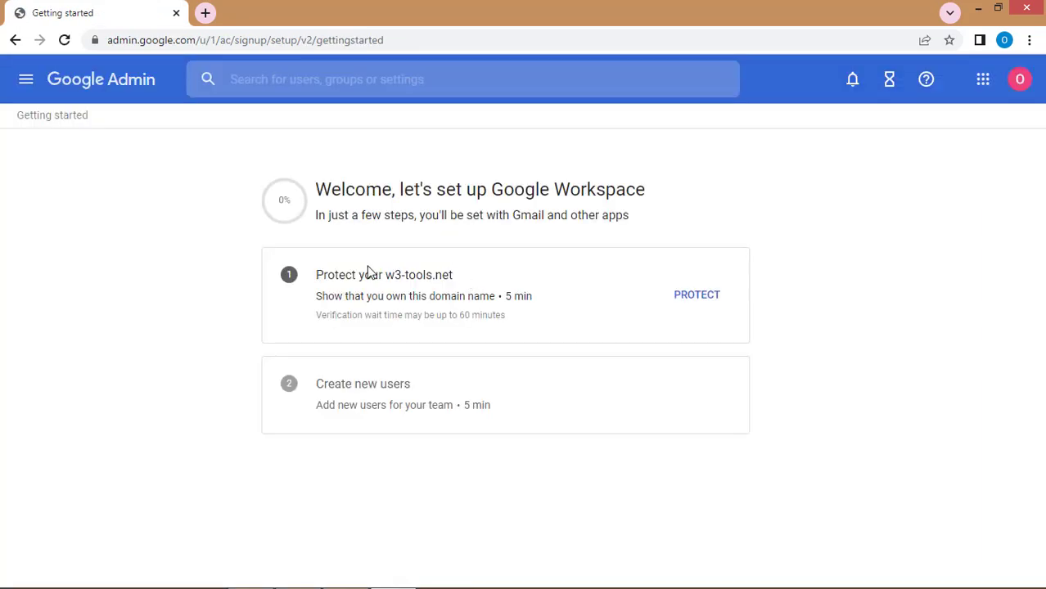
pyautogui.moveTo(386, 275); pyautogui.dragTo(451, 276)
pyautogui.click(450, 277)
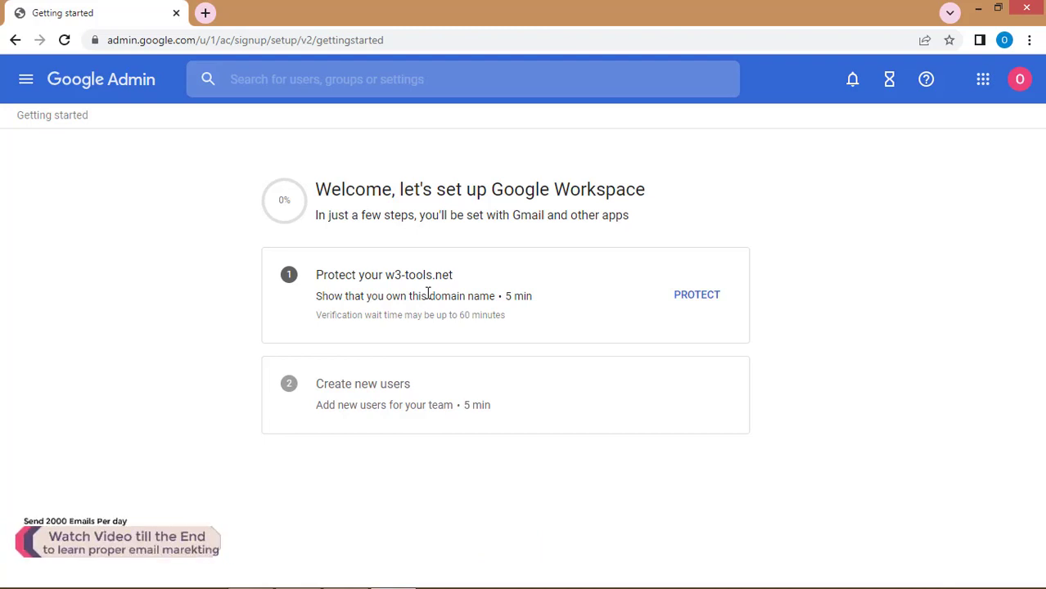
pyautogui.moveTo(318, 315); pyautogui.dragTo(507, 320)
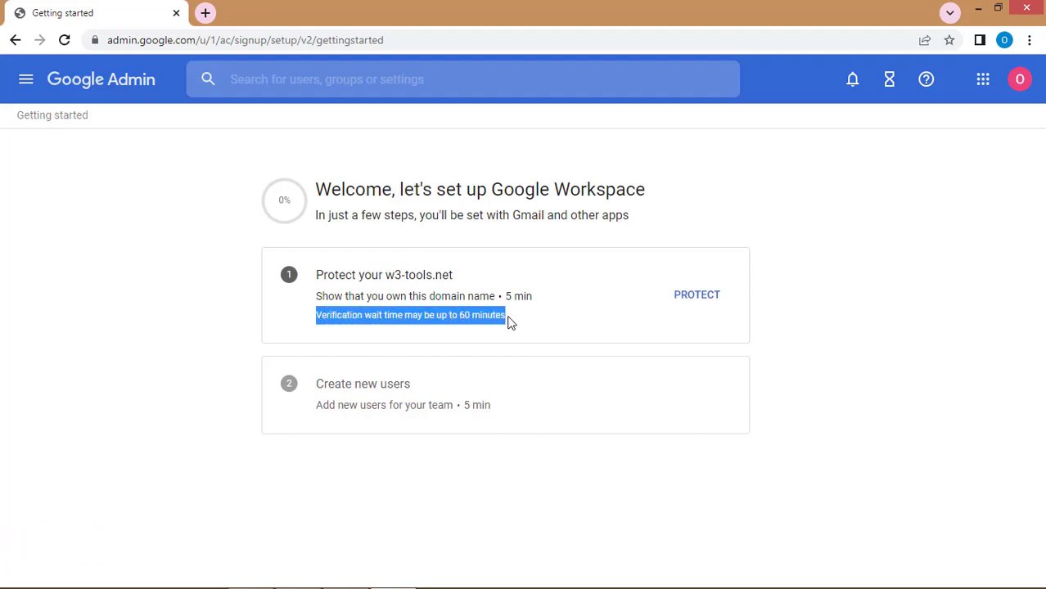
pyautogui.click(508, 320)
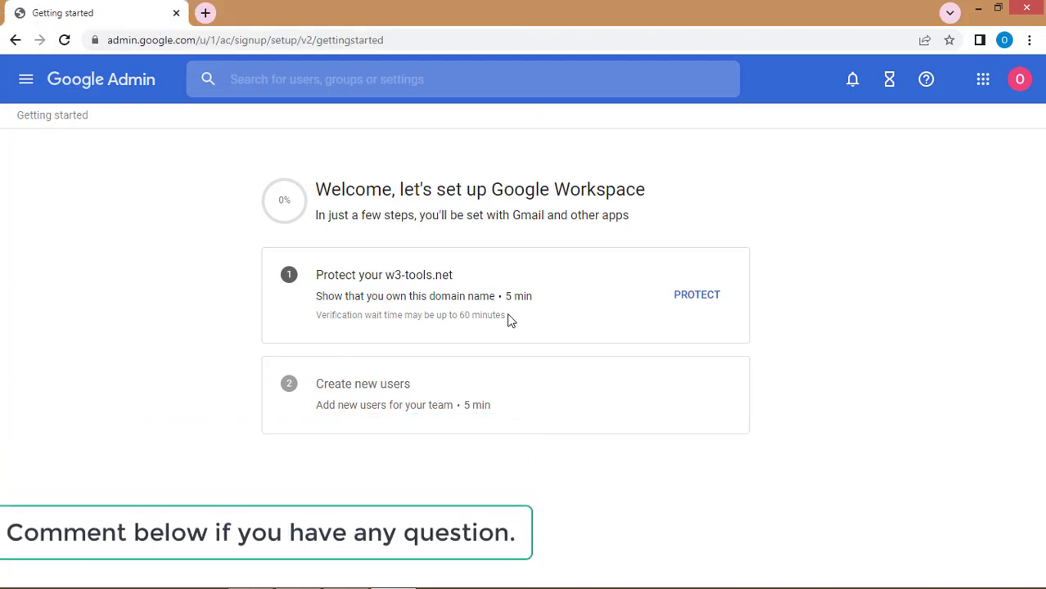
# - Protect the w3-tools.net domain, then choose ACTIVATE for Gmail on w3-tools.net
pyautogui.click(508, 319)
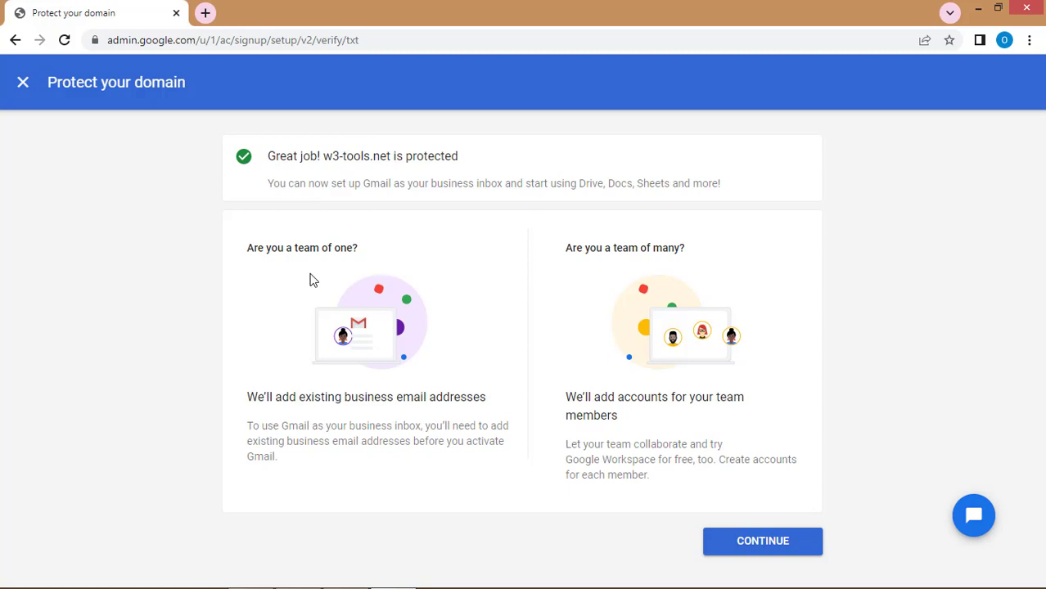
pyautogui.click(745, 547)
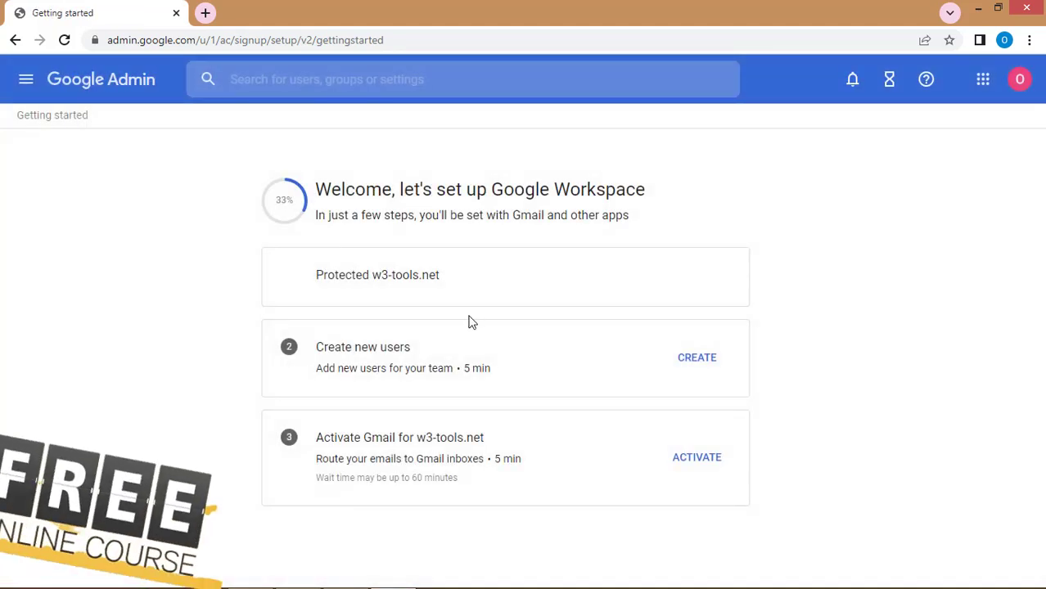
pyautogui.click(694, 461)
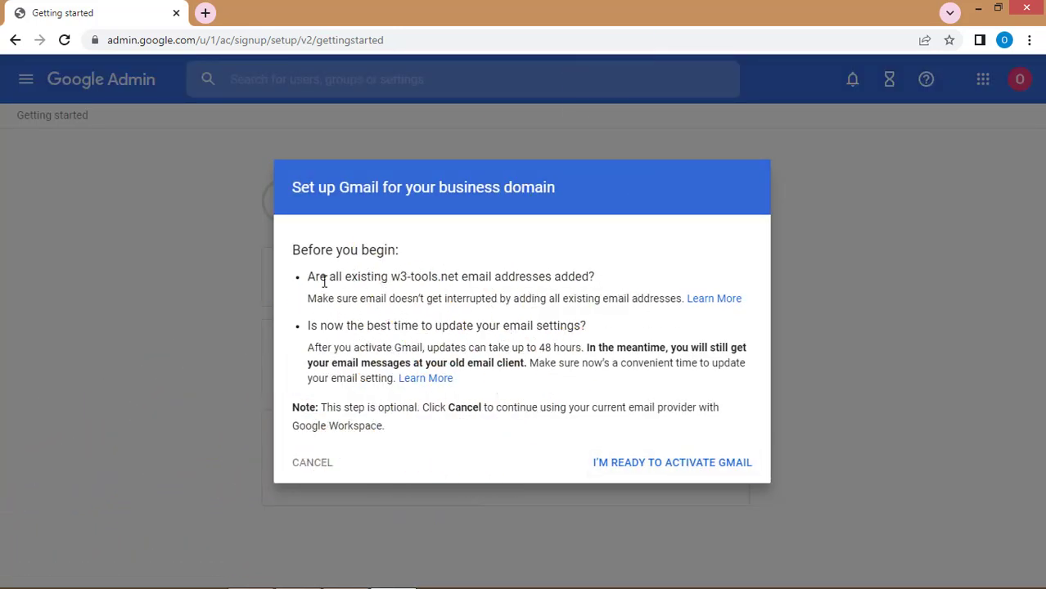
# - Confirm readiness to activate Gmail and copy ASPMX.L.GOOGLE.COM from the MX records table
pyautogui.click(673, 465)
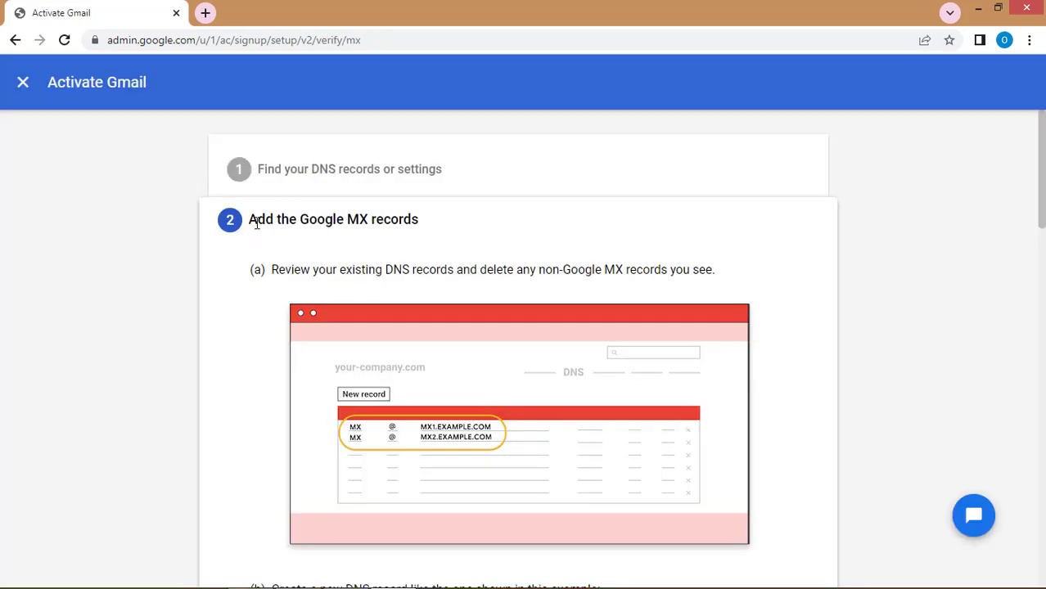
pyautogui.moveTo(251, 219); pyautogui.dragTo(384, 216)
pyautogui.moveTo(418, 221); pyautogui.dragTo(422, 219)
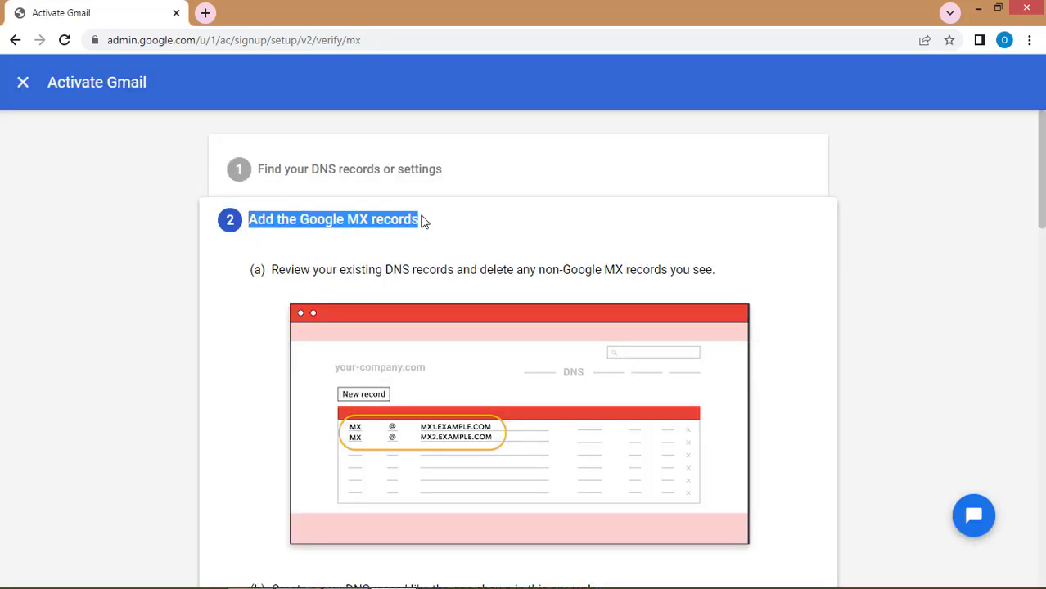
pyautogui.click(424, 221)
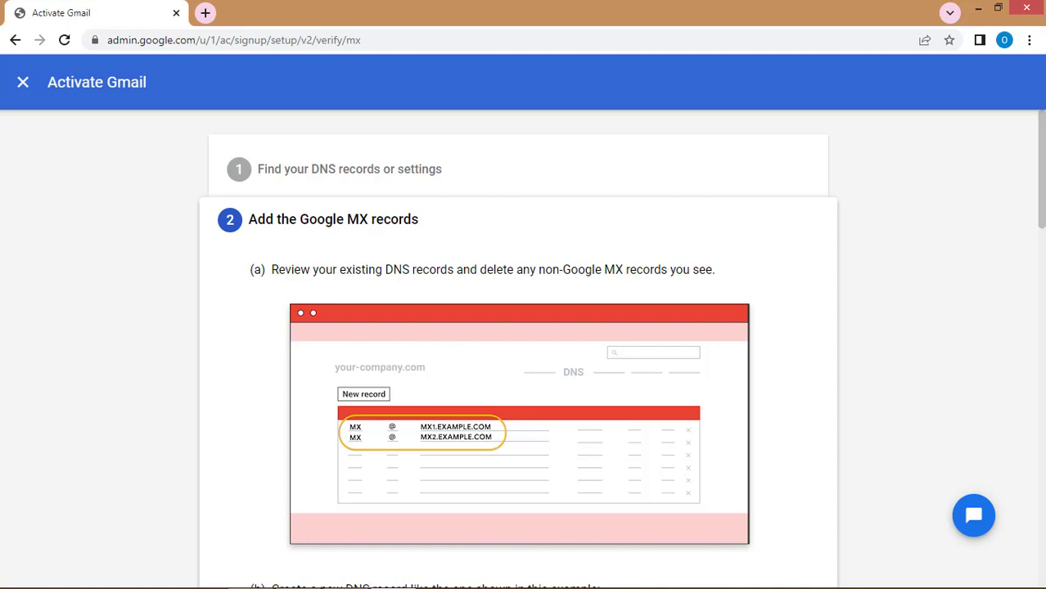
pyautogui.moveTo(1042, 211); pyautogui.dragTo(1041, 327)
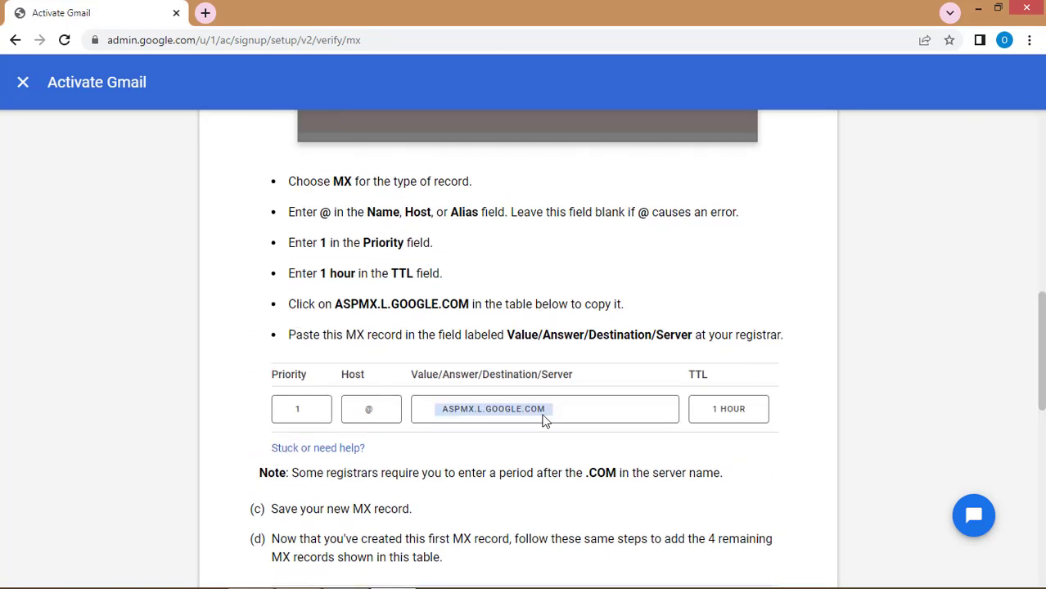
pyautogui.click(493, 412)
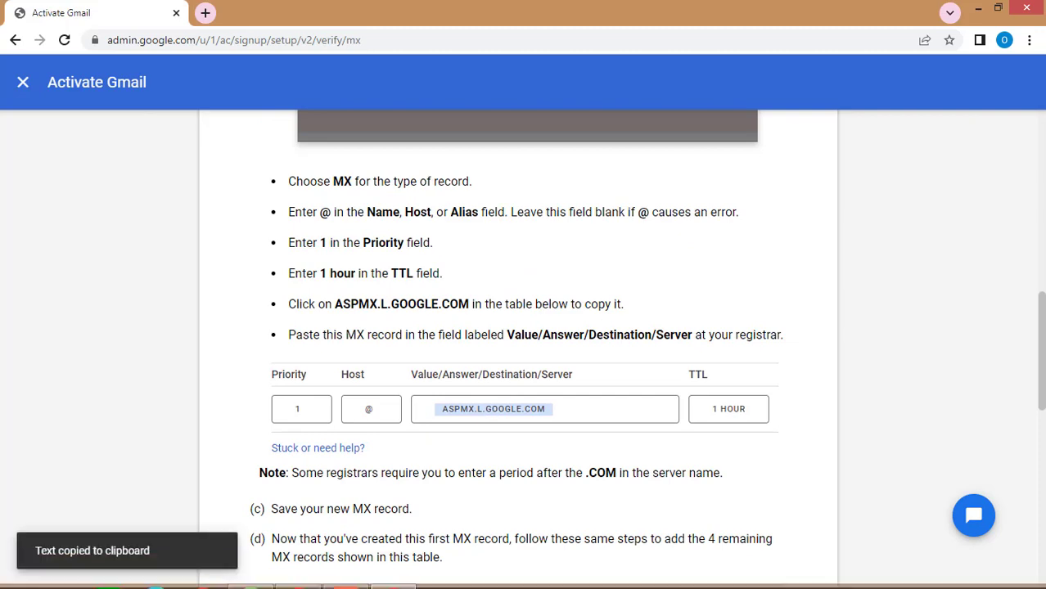
# - In the DNS Zone Editor, add an MX record for @ pointing to ASPMX.L.GOOGLE.COM, priority 1
pyautogui.moveTo(393, 577)
pyautogui.click(296, 575)
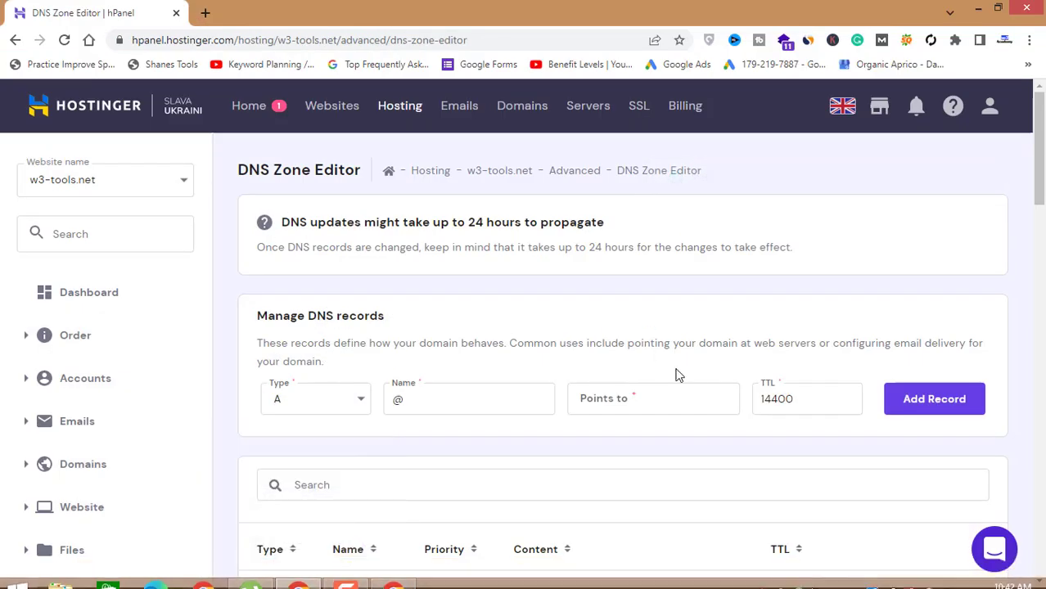
pyautogui.click(345, 409)
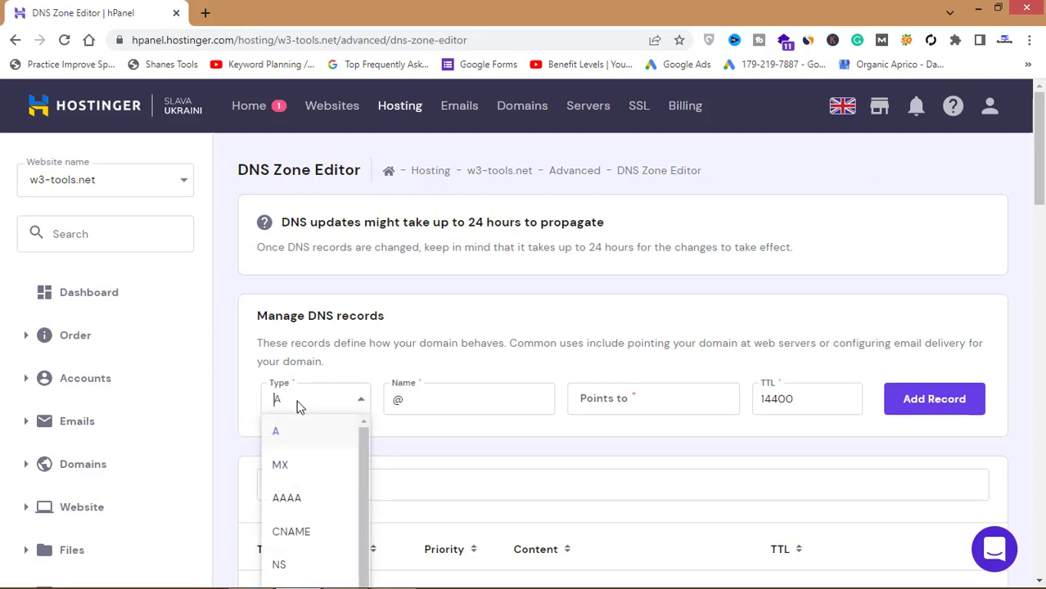
pyautogui.click(289, 466)
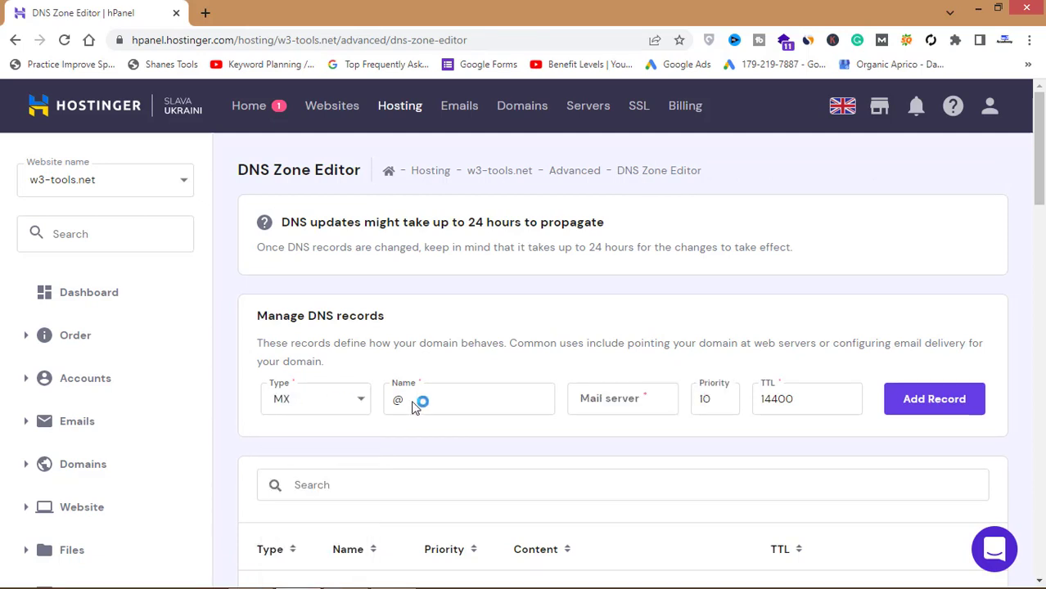
pyautogui.click(657, 401)
pyautogui.hotkey('ctrl', 'v')
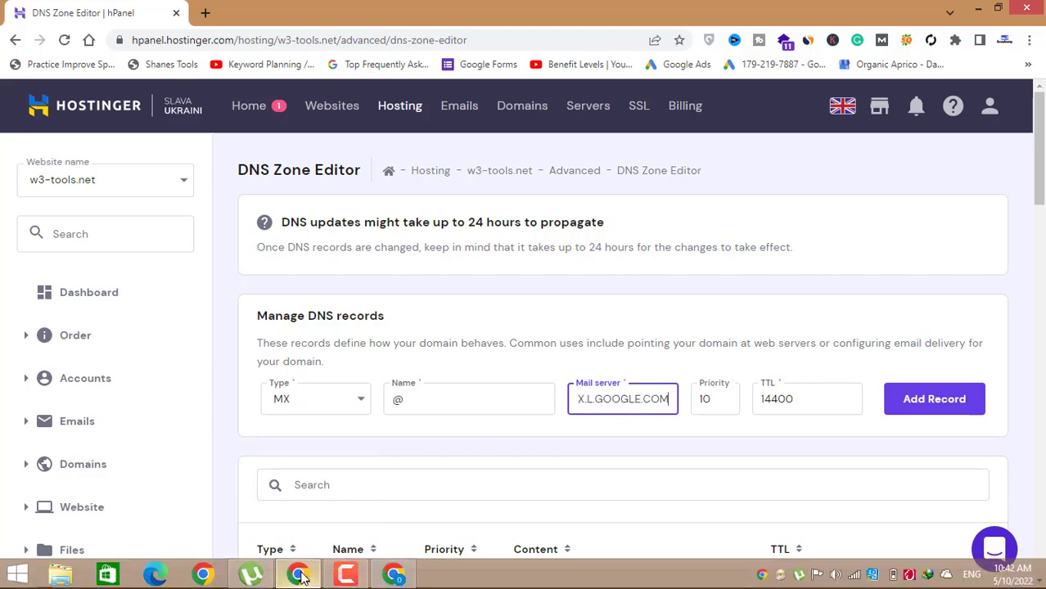
pyautogui.click(299, 575)
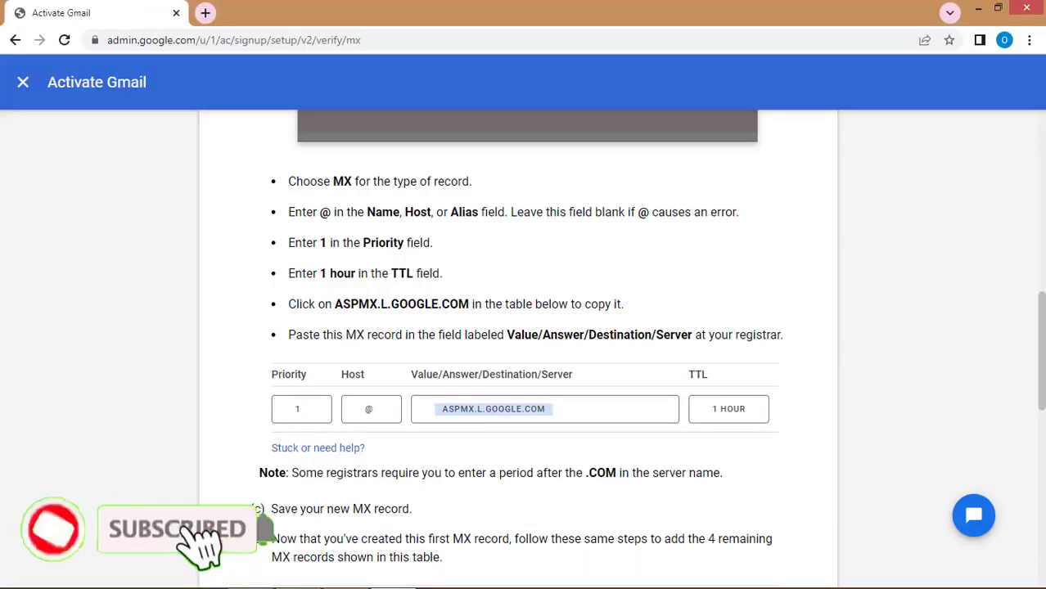
pyautogui.click(409, 578)
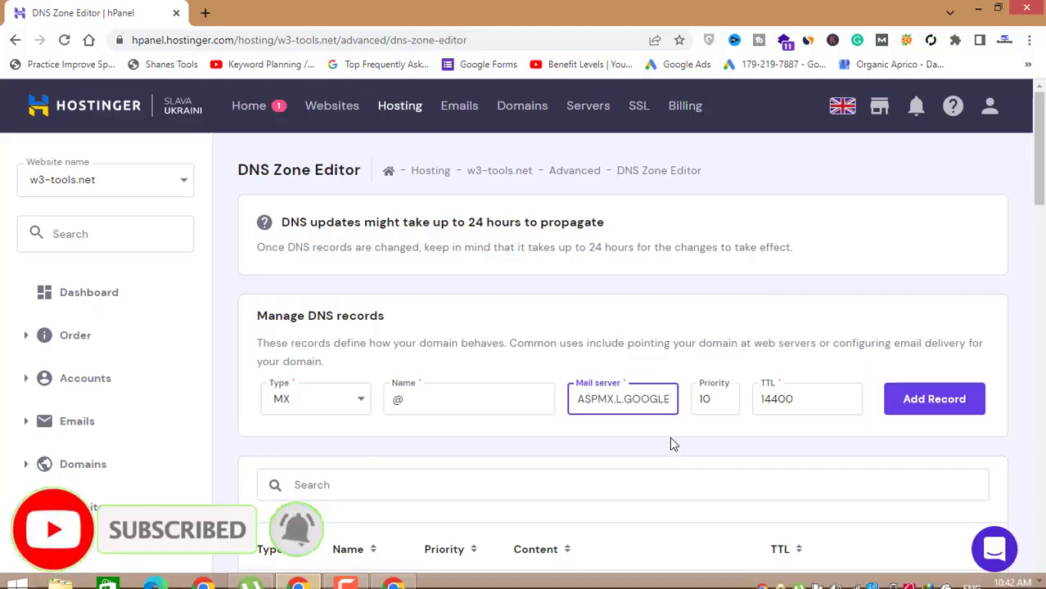
pyautogui.click(727, 398)
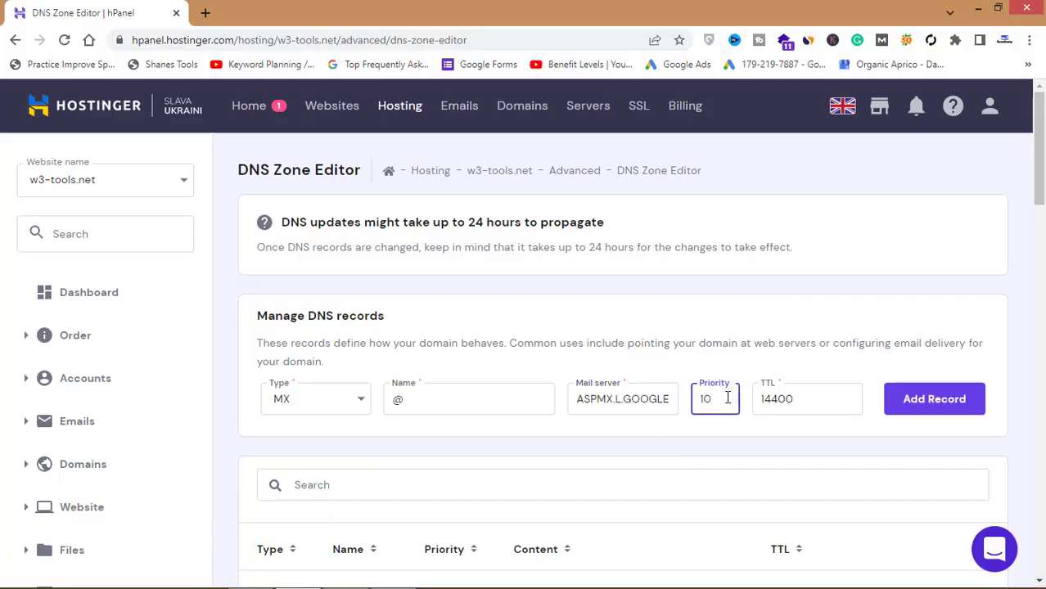
pyautogui.click(953, 406)
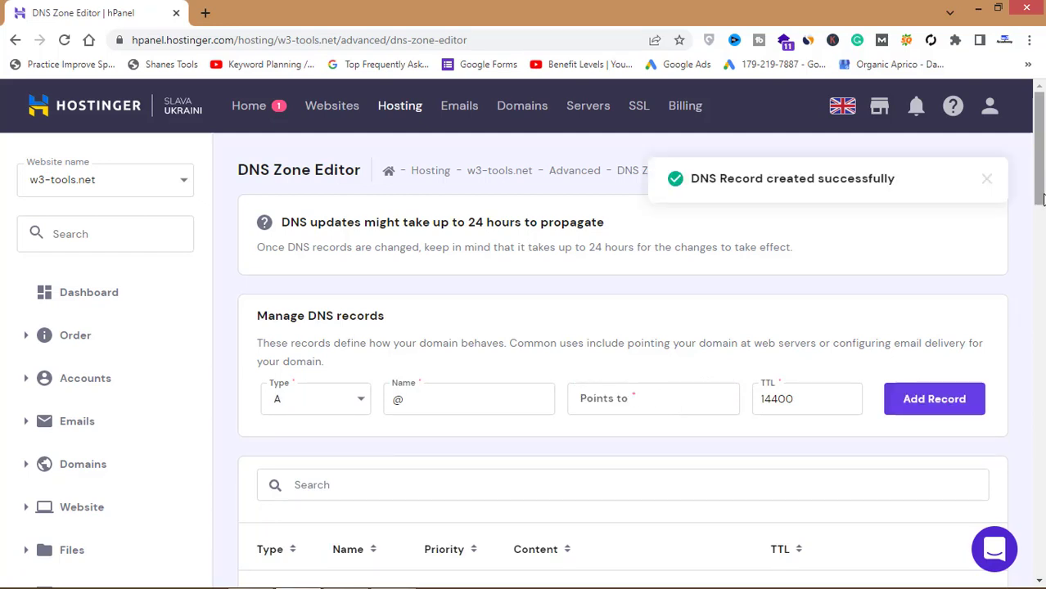
# - Set the type of the next new DNS record to MX
pyautogui.scroll(-1, 1041, 190)
pyautogui.click(345, 343)
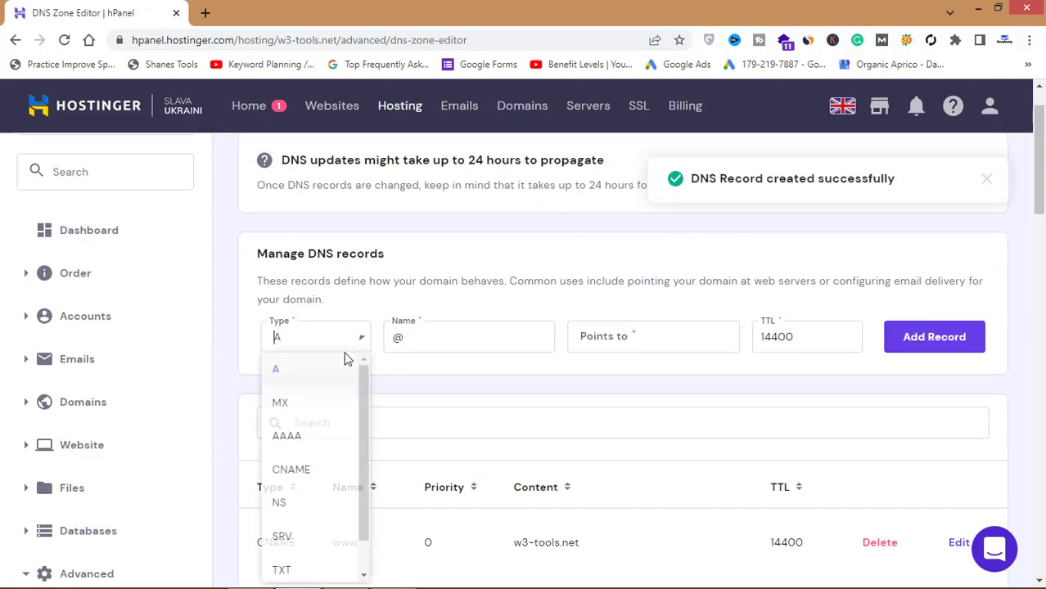
pyautogui.click(288, 404)
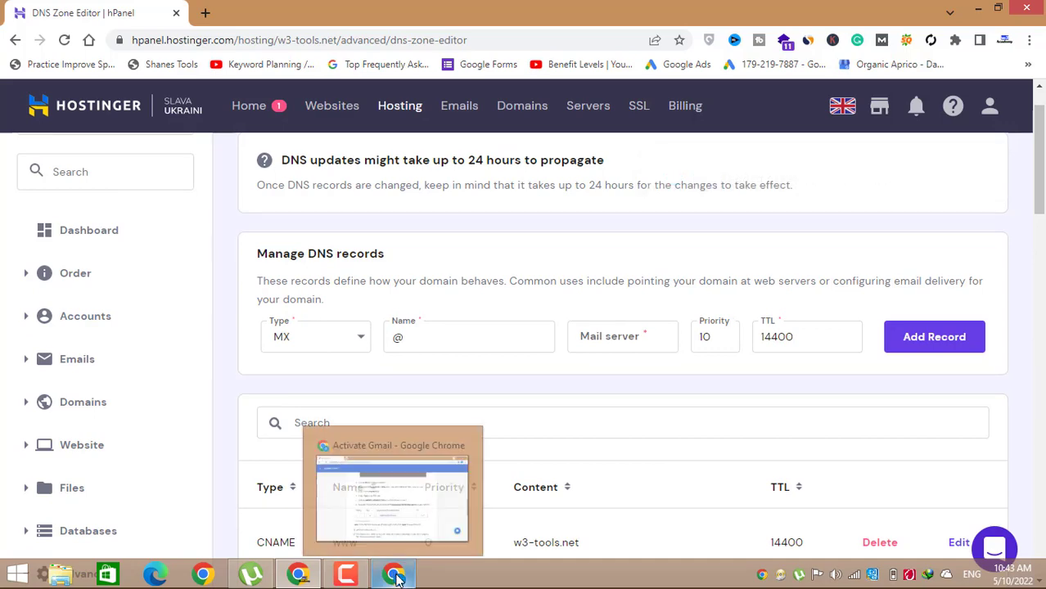
pyautogui.click(393, 487)
# - Copy ALT1.ASPMX.L.GOOGLE.COM and add it in hPanel as an MX record with priority 5
pyautogui.scroll(-4, 524, 327)
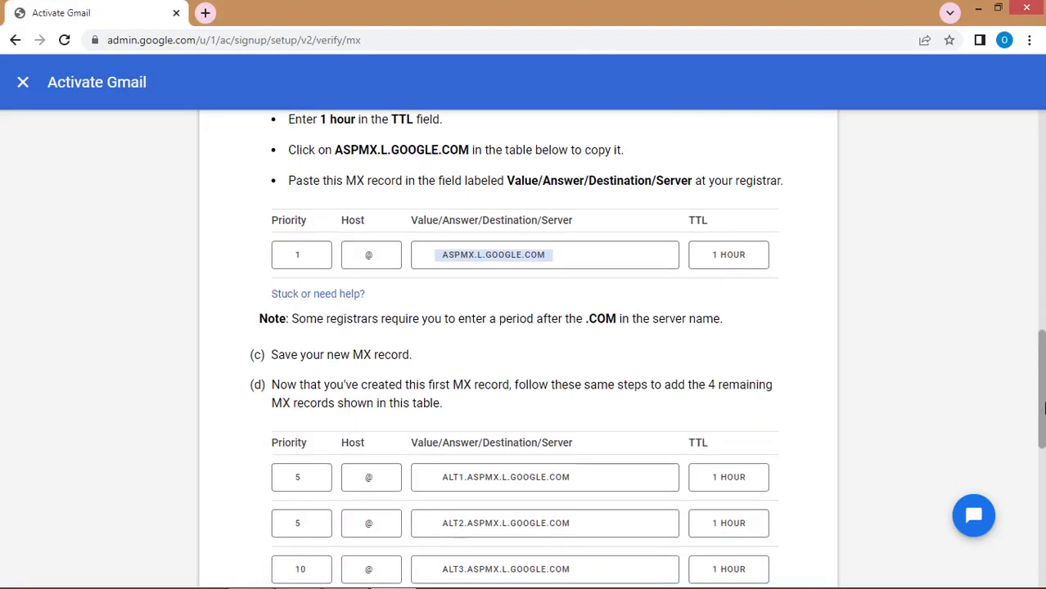
pyautogui.click(494, 321)
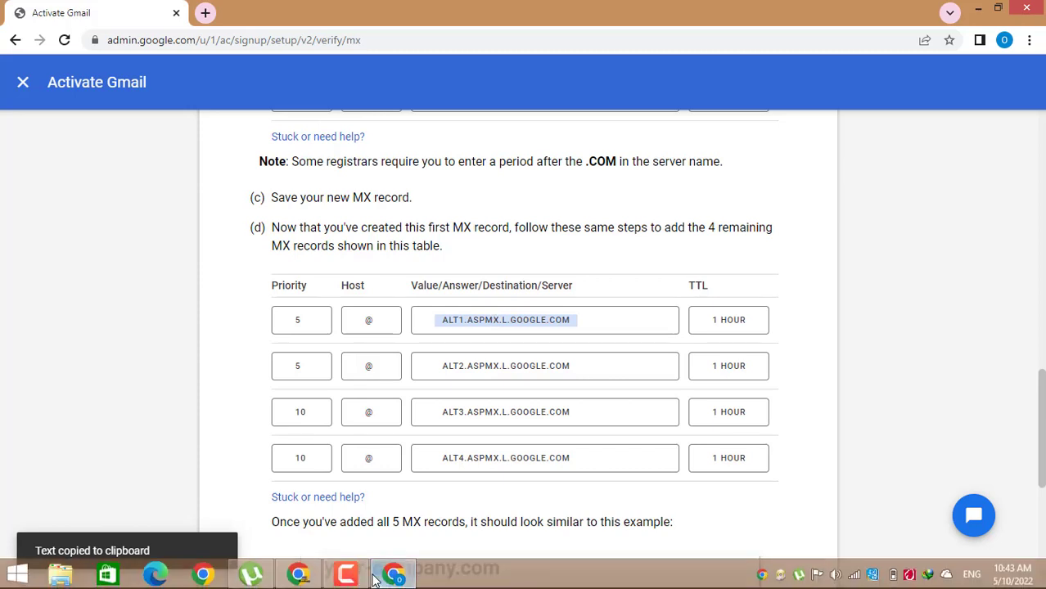
pyautogui.click(298, 491)
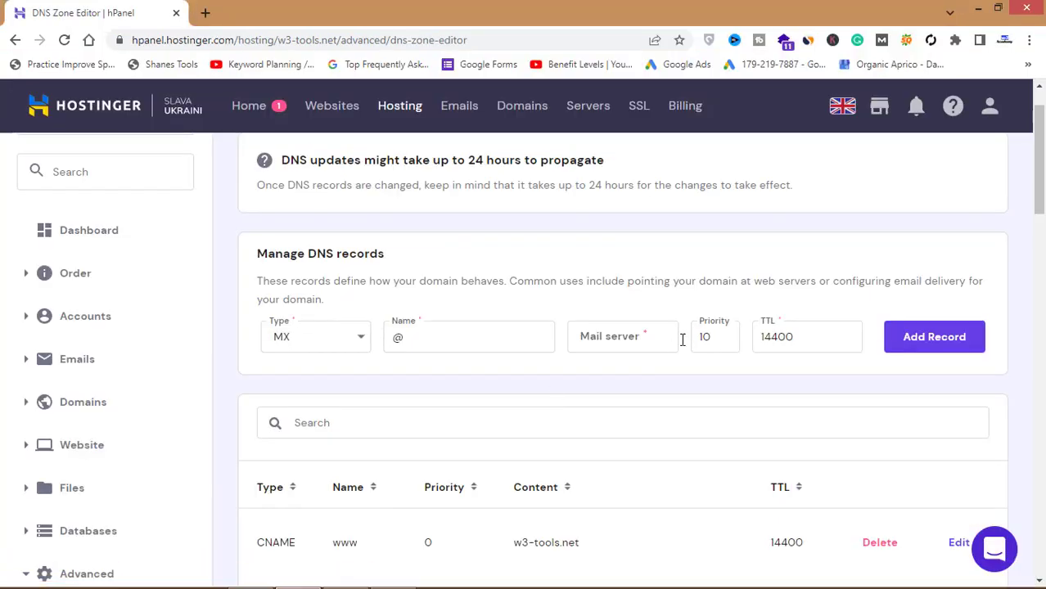
pyautogui.click(631, 329)
pyautogui.hotkey('ctrl', 'v')
pyautogui.click(719, 339)
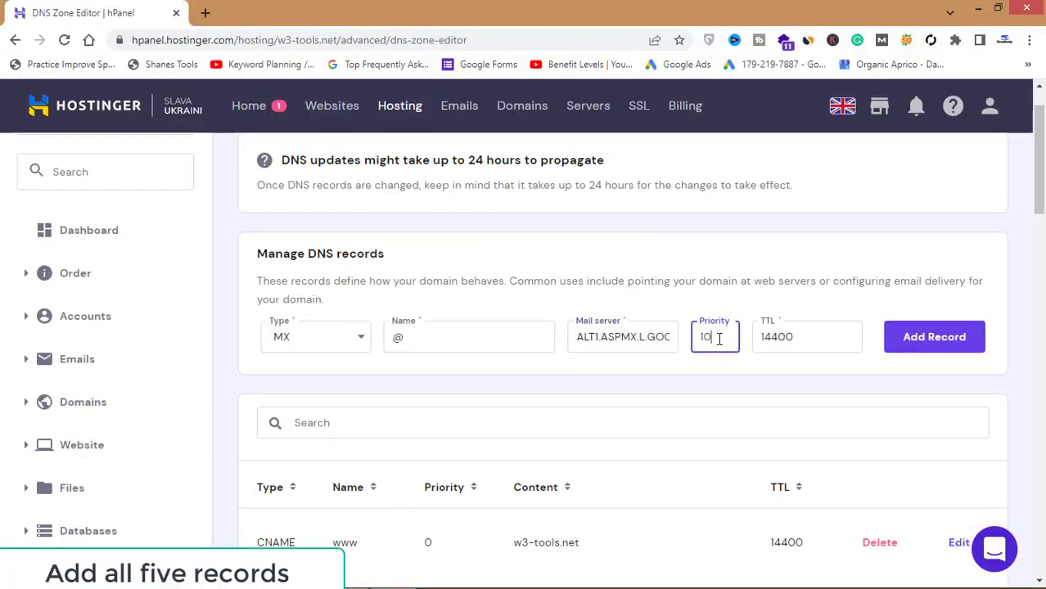
pyautogui.click(917, 338)
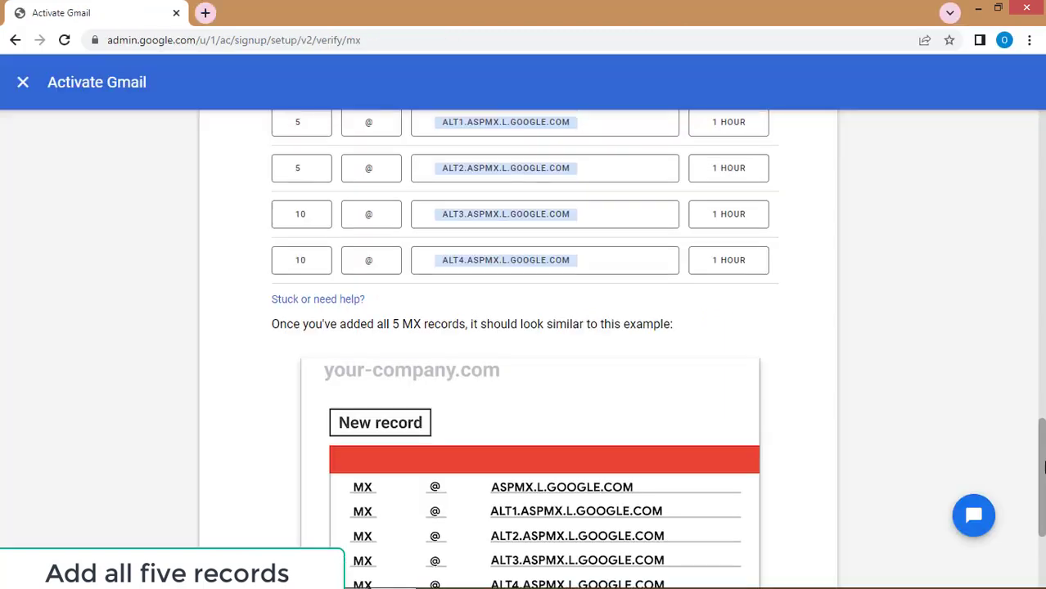
# - Activate Gmail for w3-tools.net, let the MX record check pass, and finish the wizard
pyautogui.scroll(-3, 1043, 542)
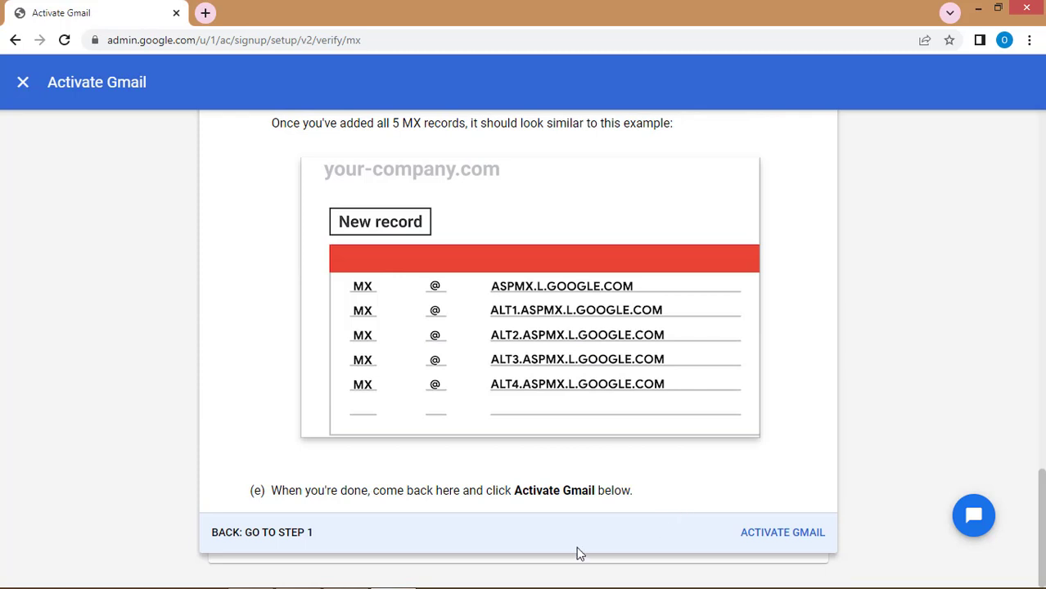
pyautogui.click(784, 540)
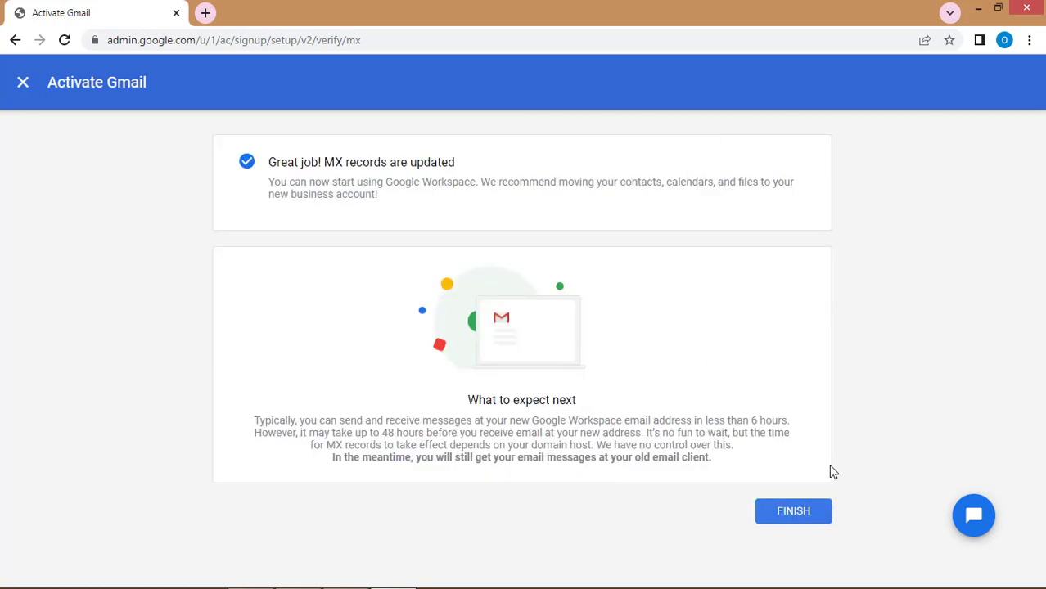
pyautogui.click(790, 513)
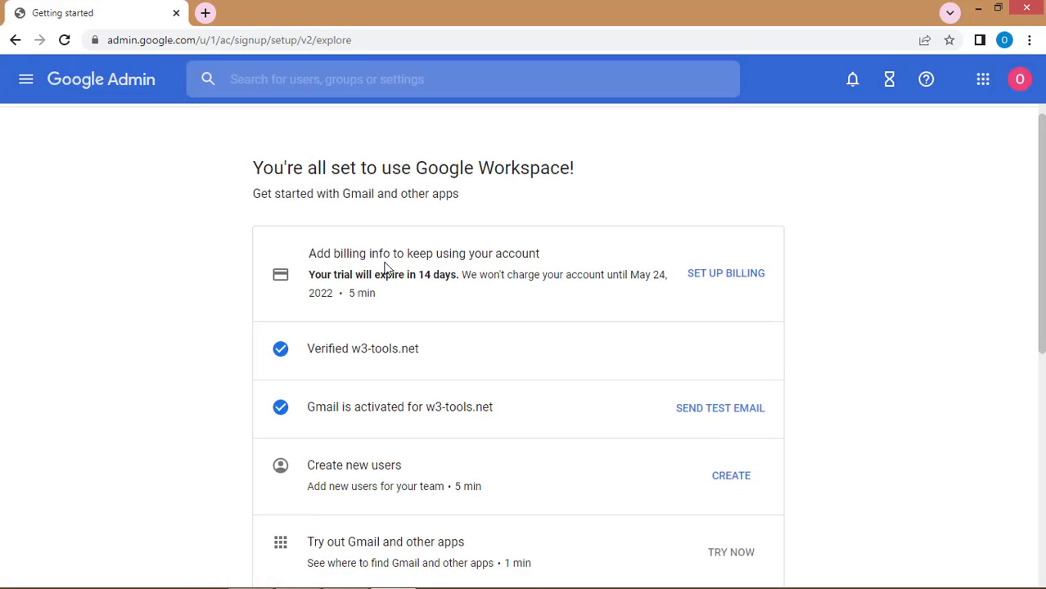
# - Review the 14-day free trial expiry notice and the remaining setup tasks on the Getting started page
pyautogui.moveTo(312, 281); pyautogui.dragTo(460, 275)
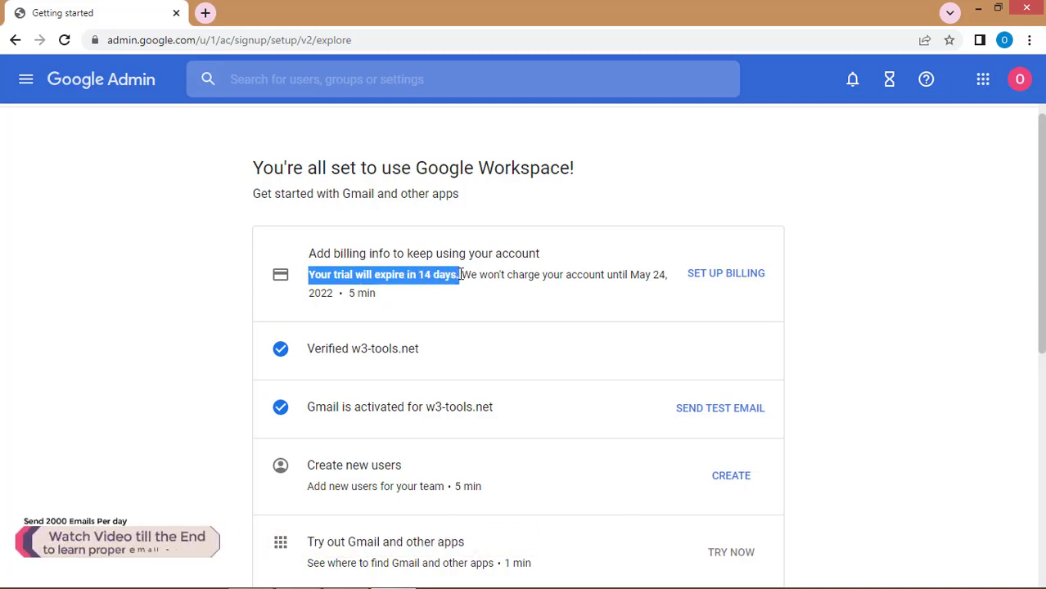
pyautogui.click(473, 279)
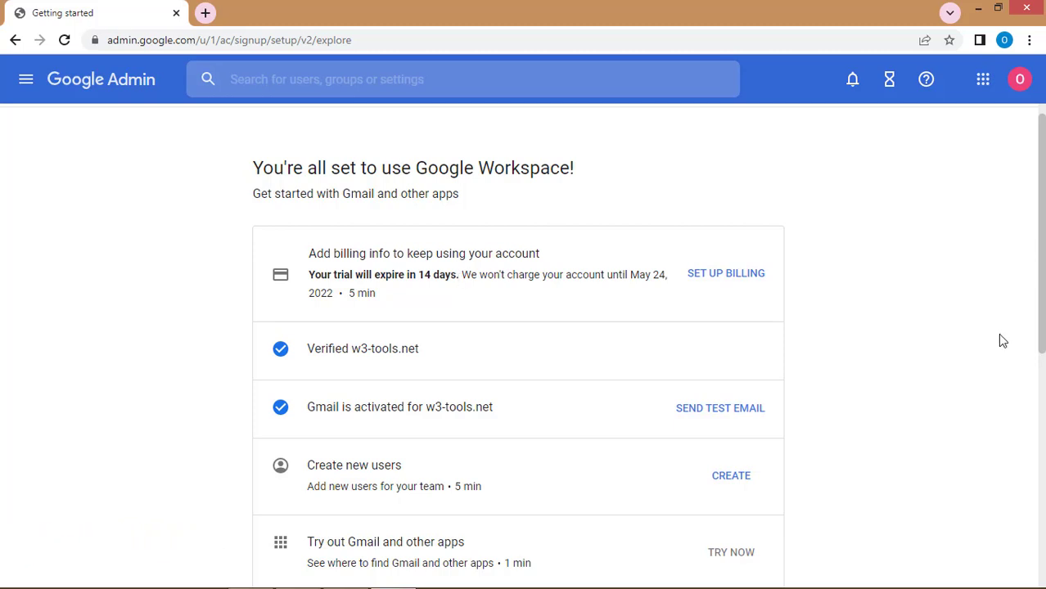
pyautogui.scroll(-3, 1040, 344)
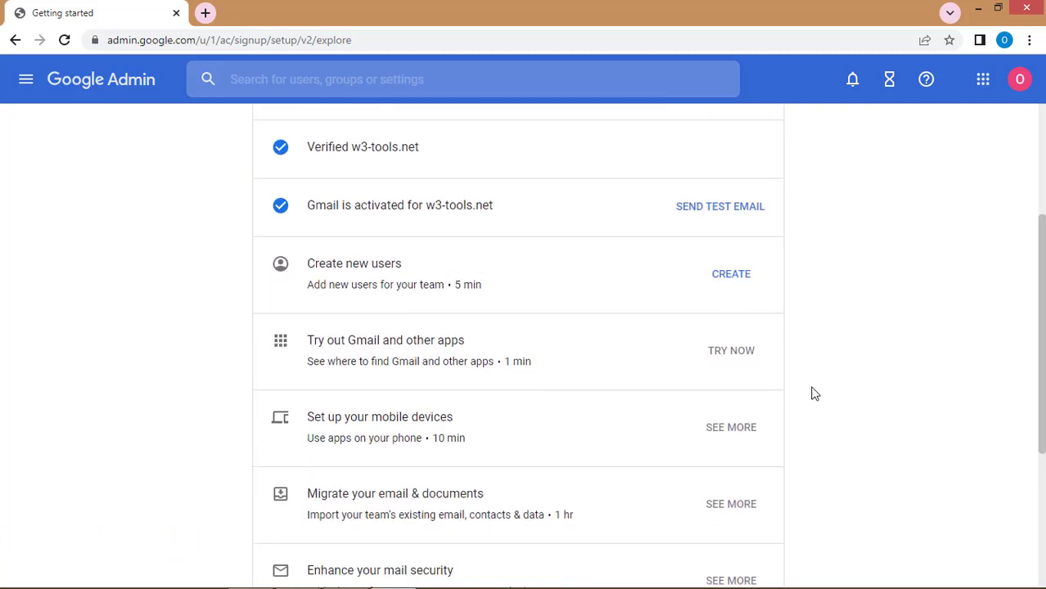
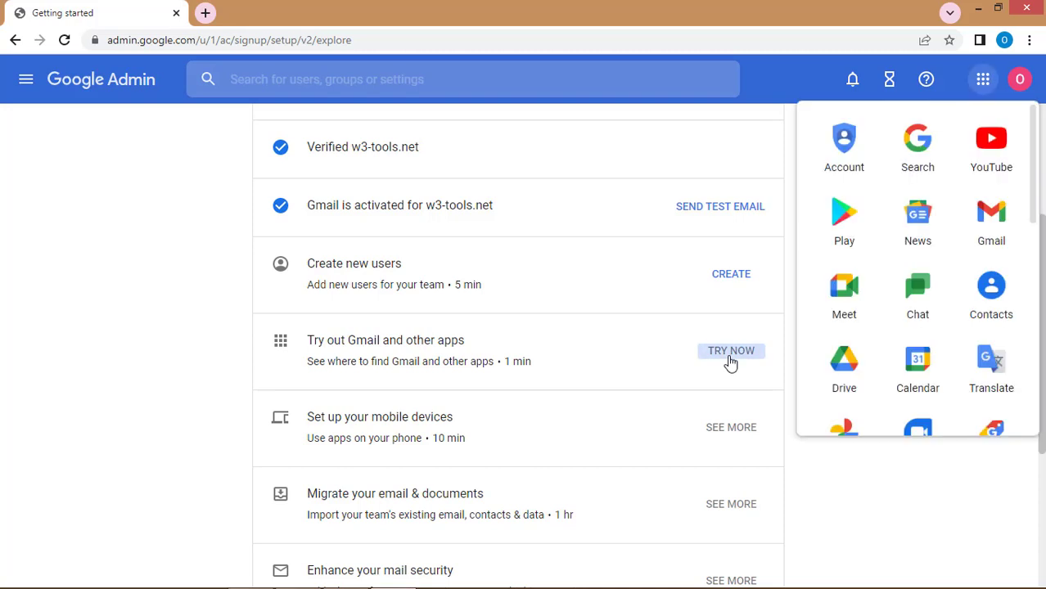
# - Accept the new Google Admin account's terms and check the signed-in admin address in the avatar menu
pyautogui.click(299, 7)
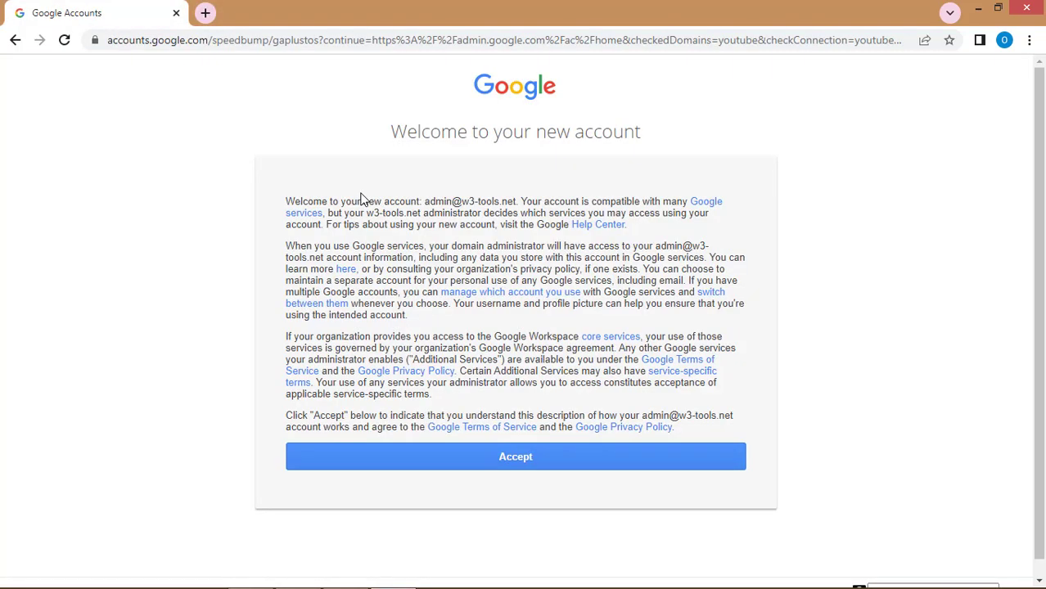
pyautogui.click(522, 458)
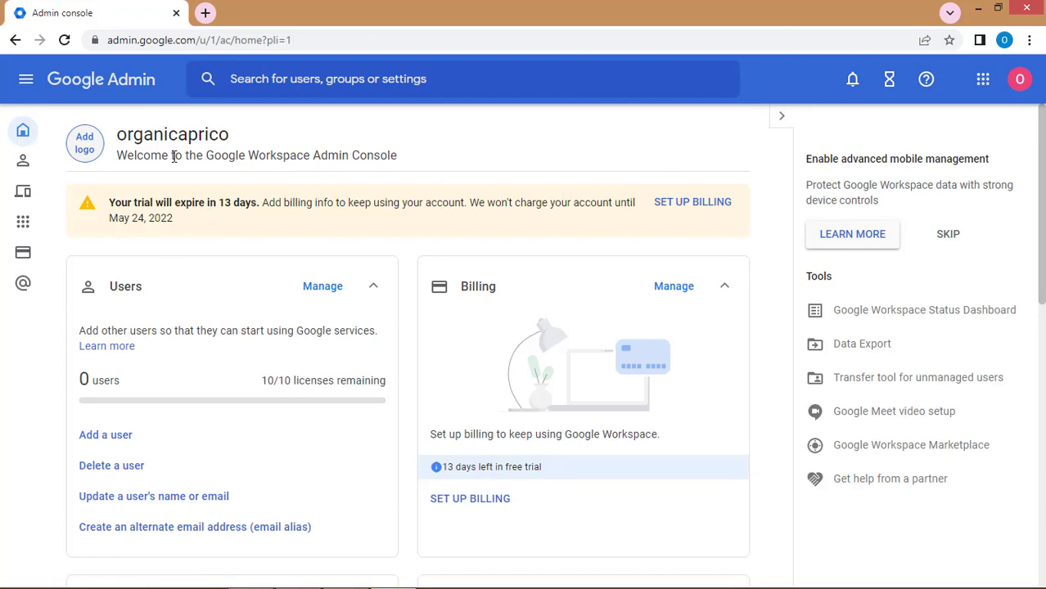
pyautogui.click(1020, 75)
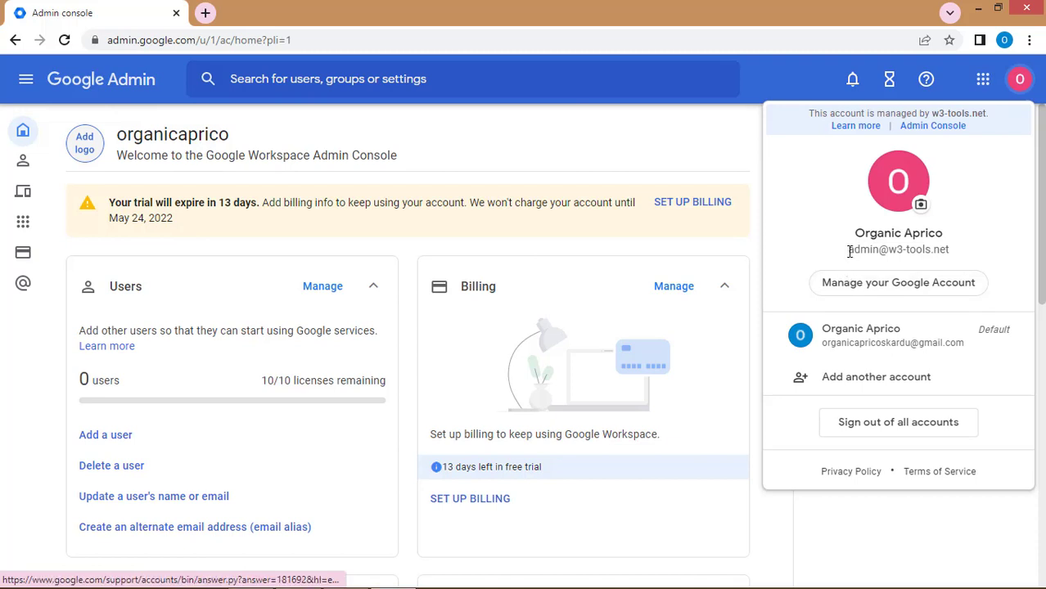
pyautogui.moveTo(850, 251); pyautogui.dragTo(954, 254)
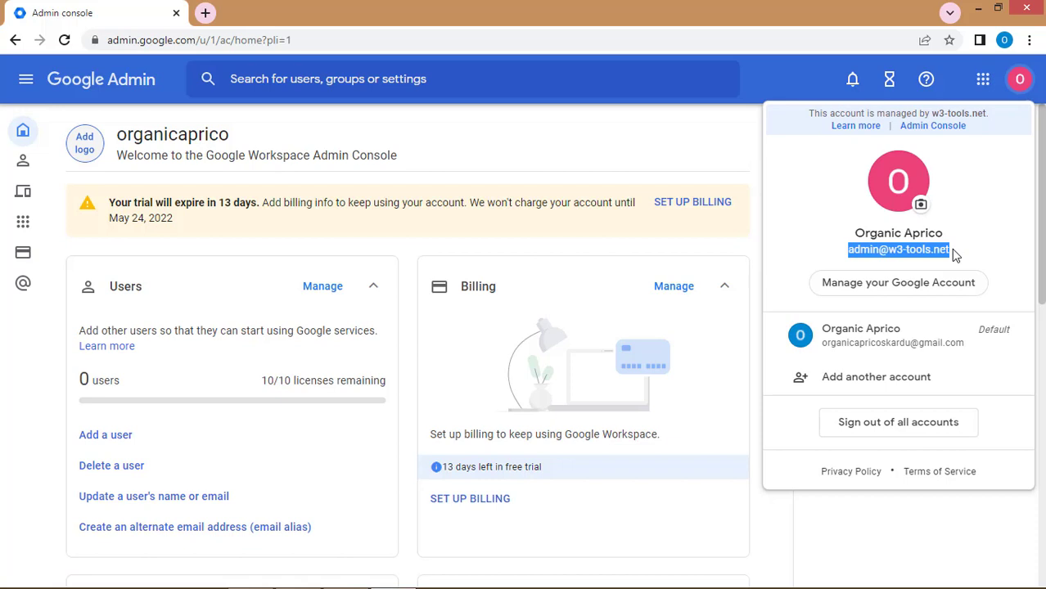
pyautogui.click(683, 162)
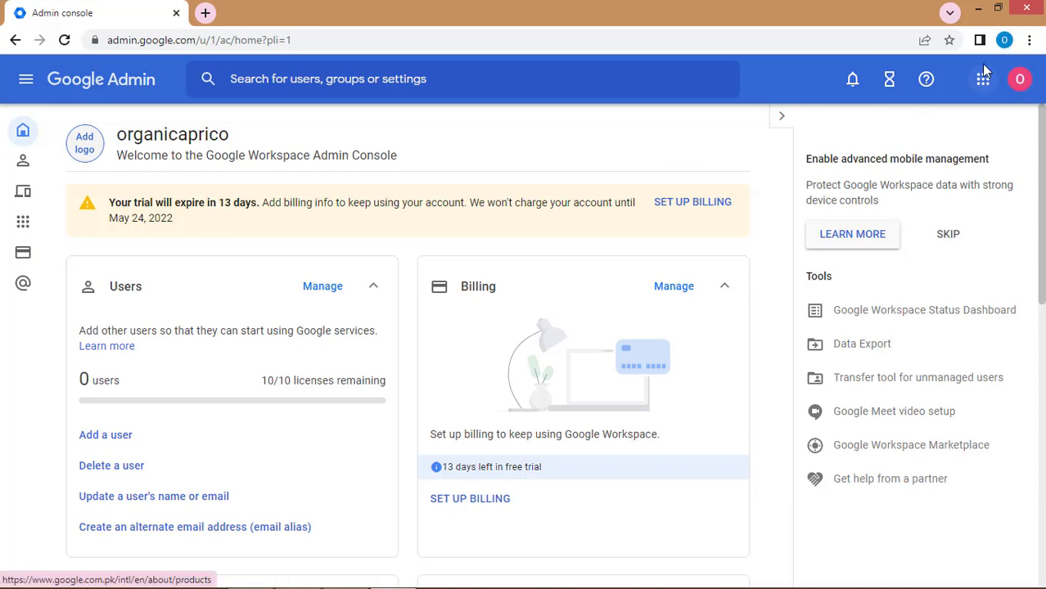
# - Open gmail.com in a new tab, start Gmail and dismiss the chat tour card
pyautogui.click(207, 12)
pyautogui.write('gmail')
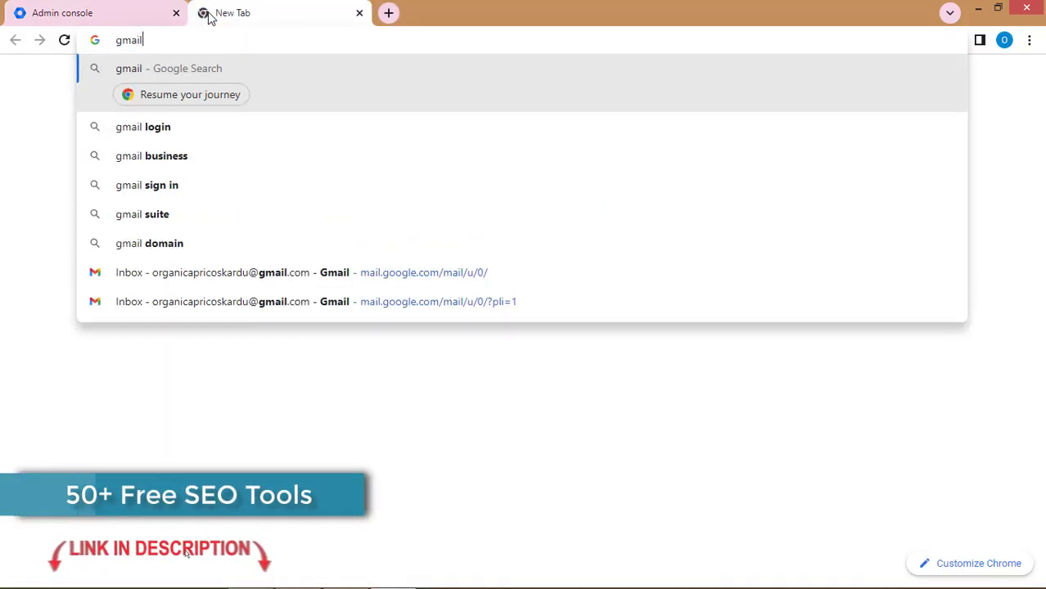
pyautogui.write('.com')
pyautogui.press('Return')
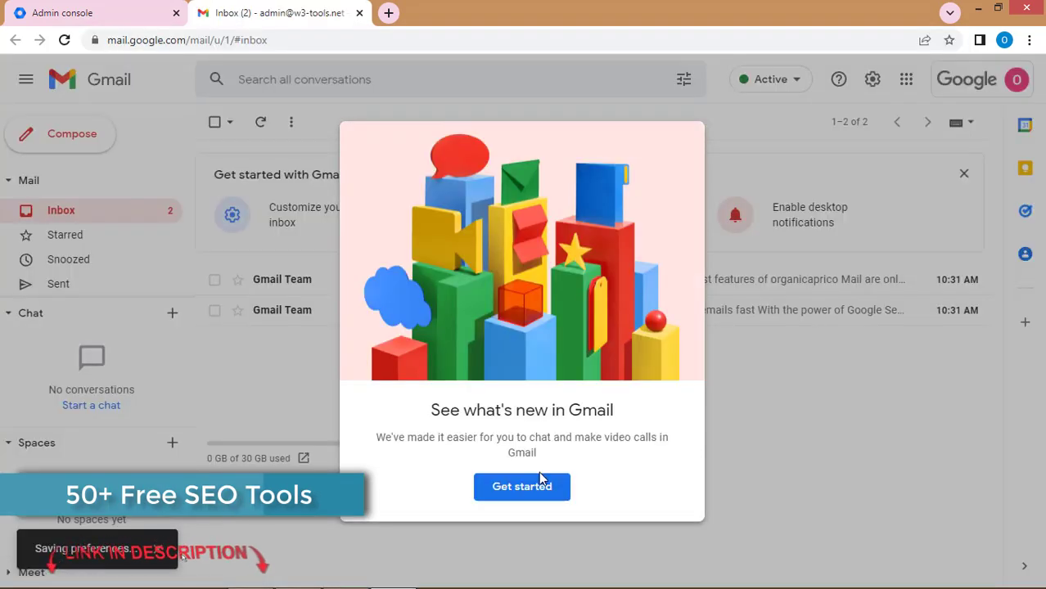
pyautogui.click(522, 487)
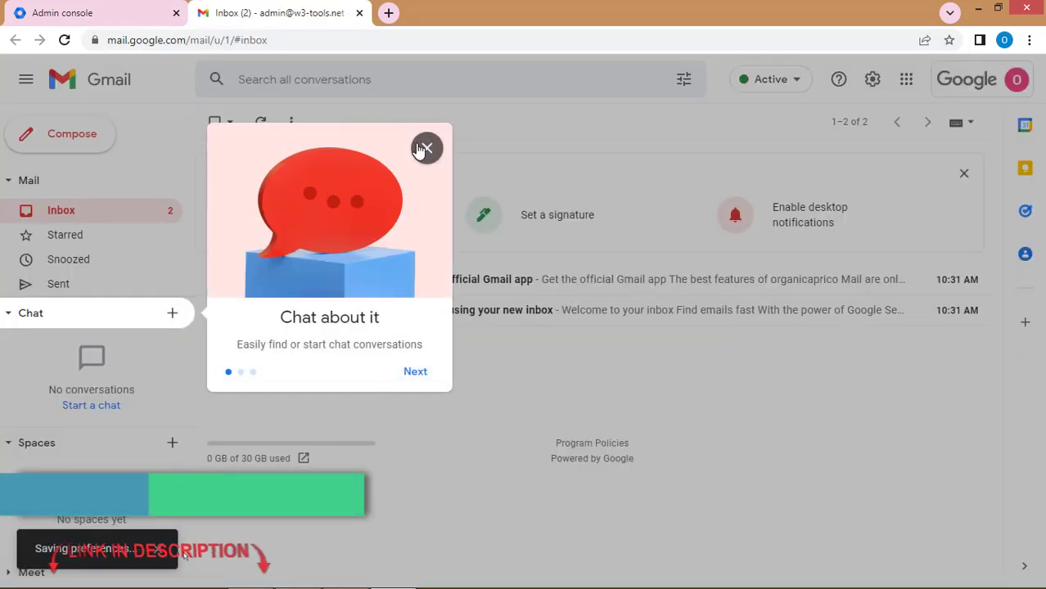
pyautogui.click(423, 149)
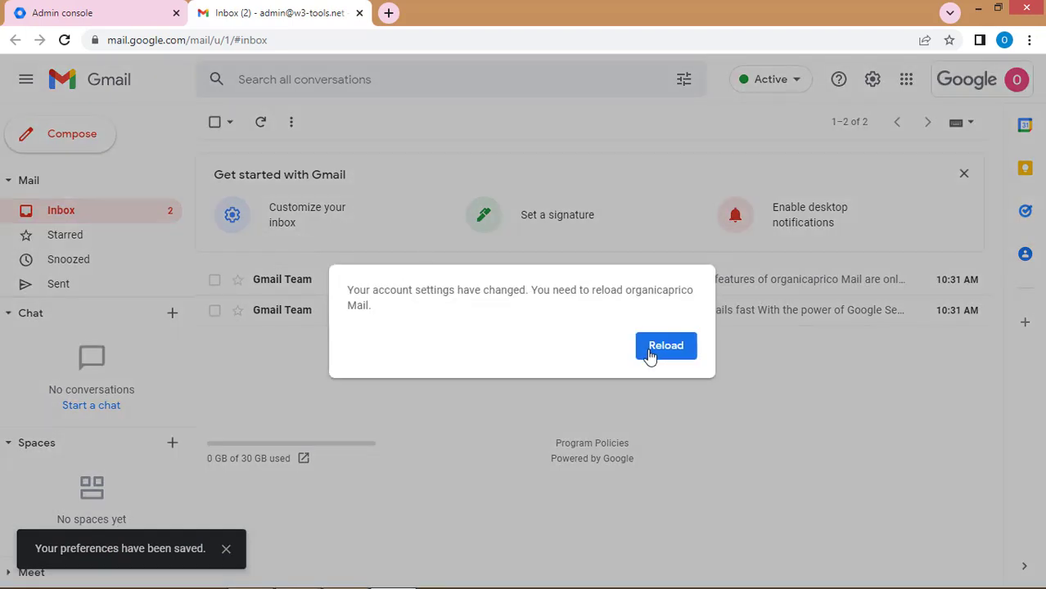
# - Reload Gmail to apply the account changes and check the account panel
pyautogui.click(650, 356)
pyautogui.click(660, 354)
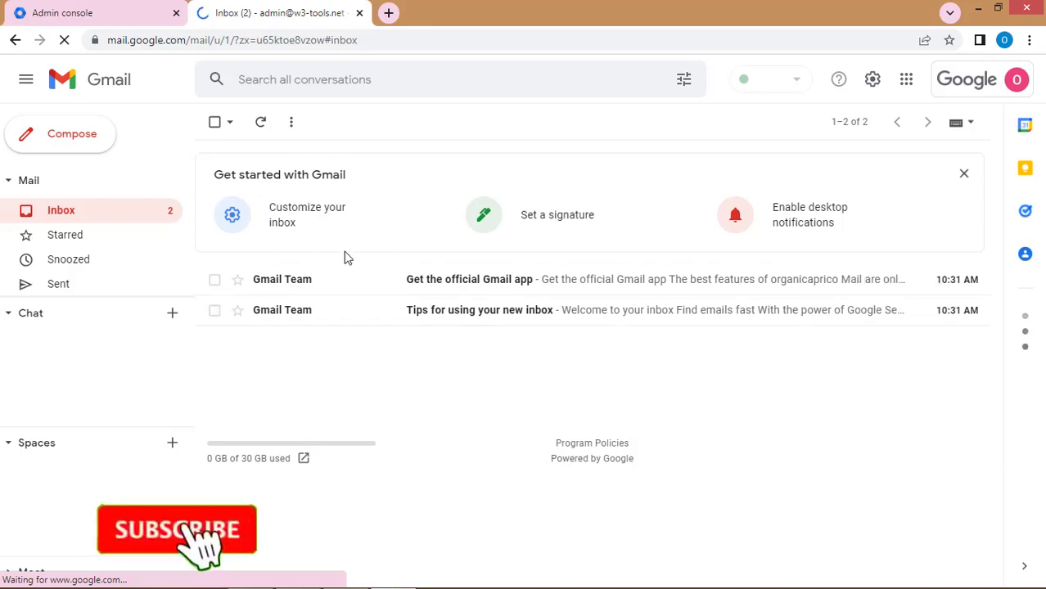
pyautogui.click(992, 72)
pyautogui.click(532, 163)
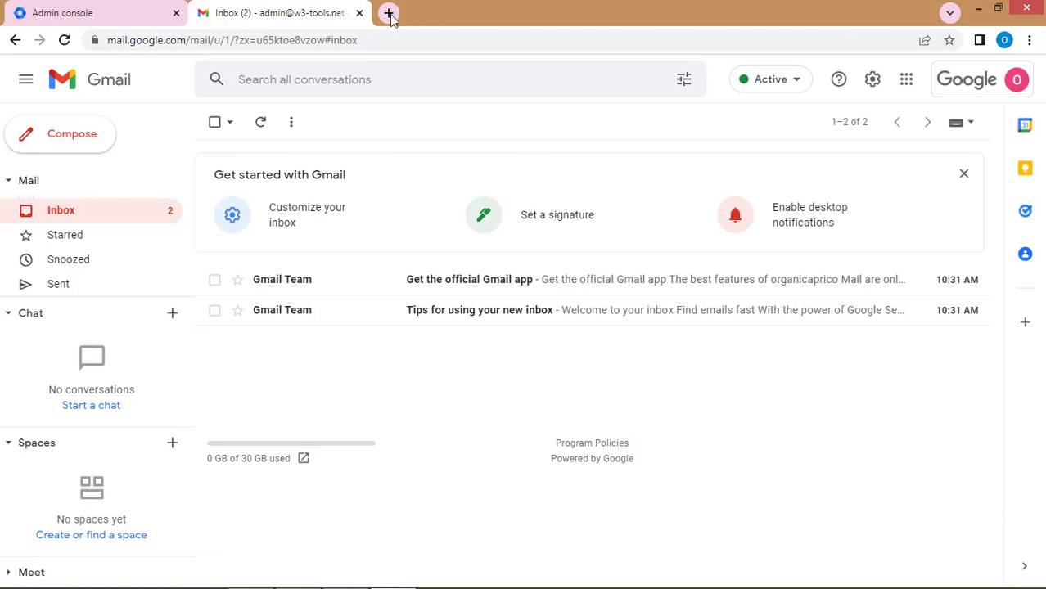
# - Search Google for 'gmass' in a new tab and open the official gmass.co site
pyautogui.click(390, 14)
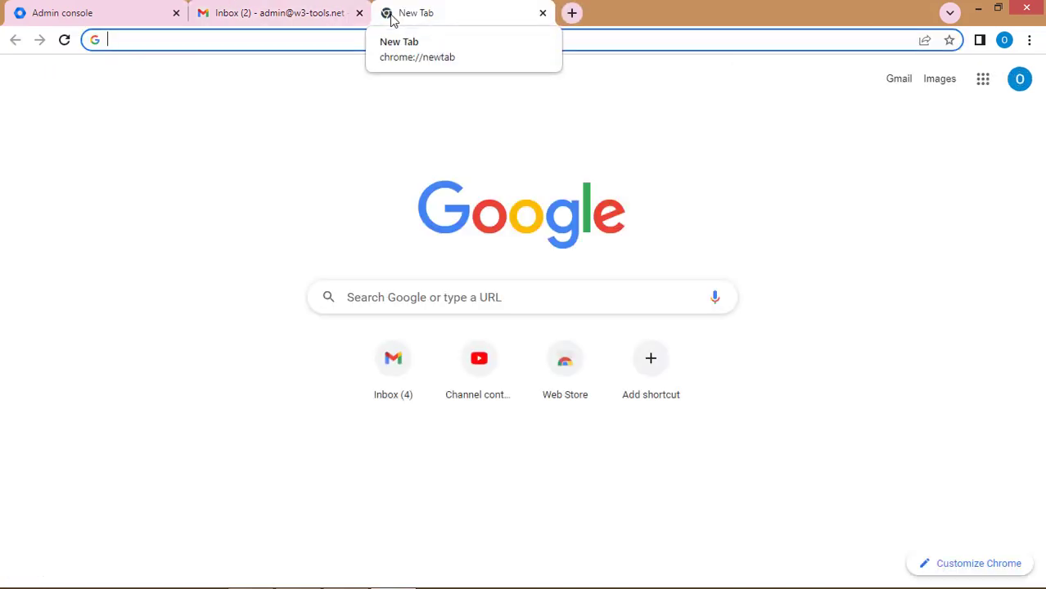
pyautogui.write('gmass')
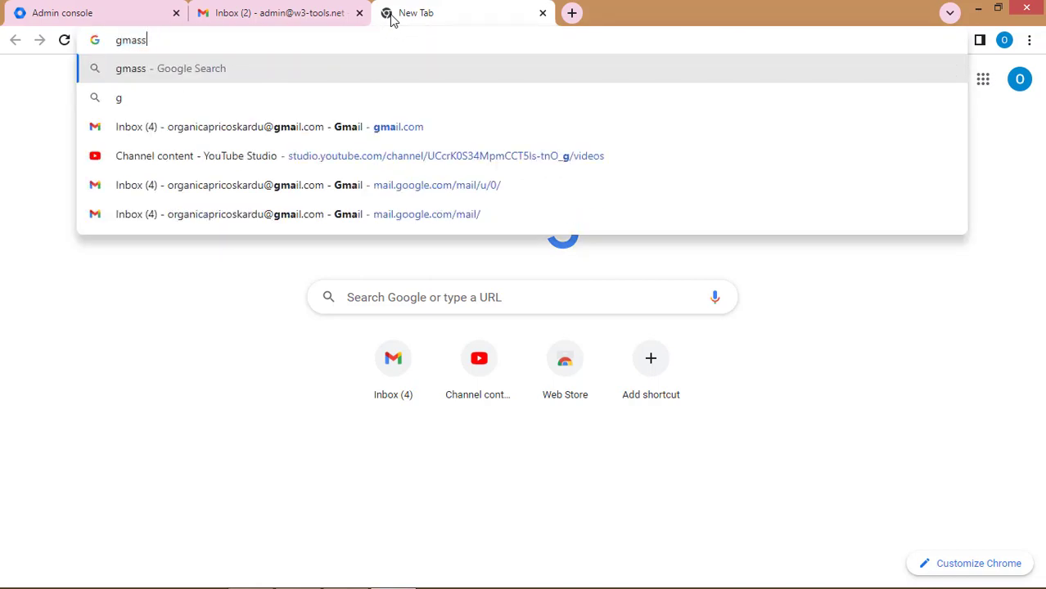
pyautogui.press('Return')
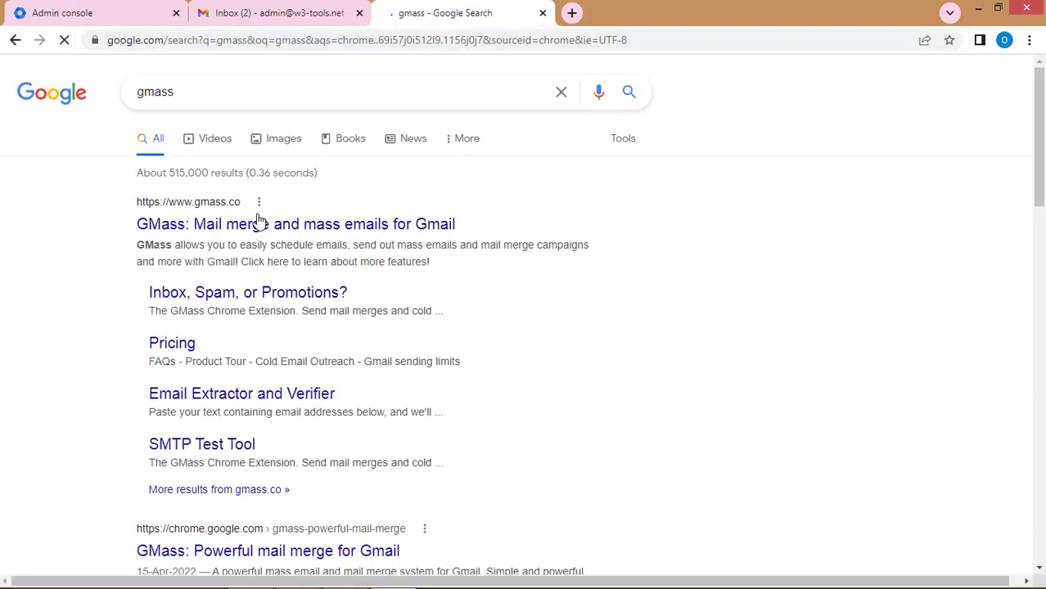
pyautogui.click(257, 225)
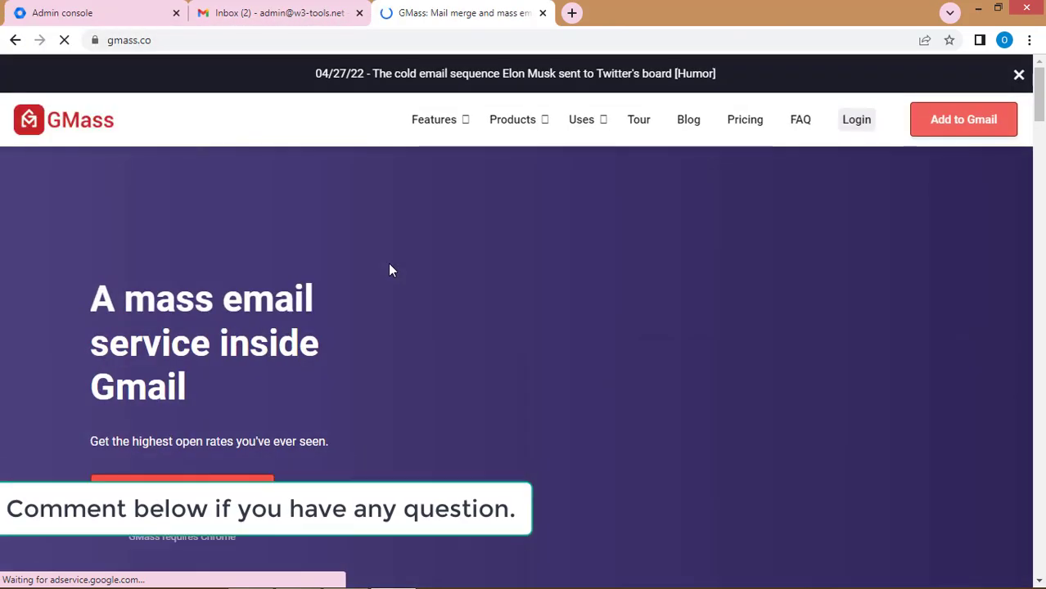
# - Choose Add to Gmail on the GMass site to reach its Chrome Web Store listing
pyautogui.click(286, 6)
pyautogui.click(466, 12)
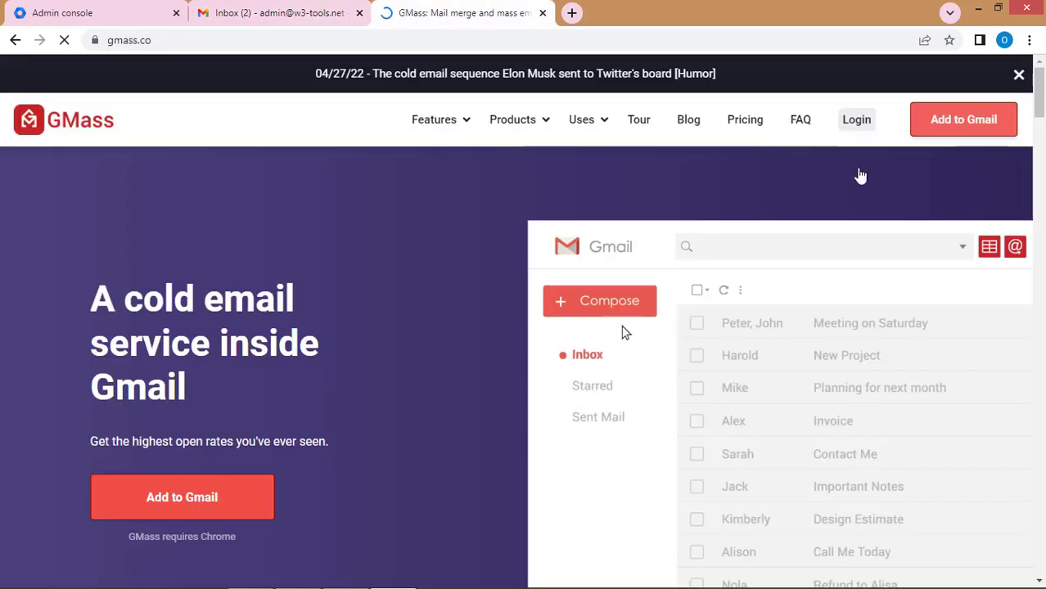
pyautogui.click(959, 131)
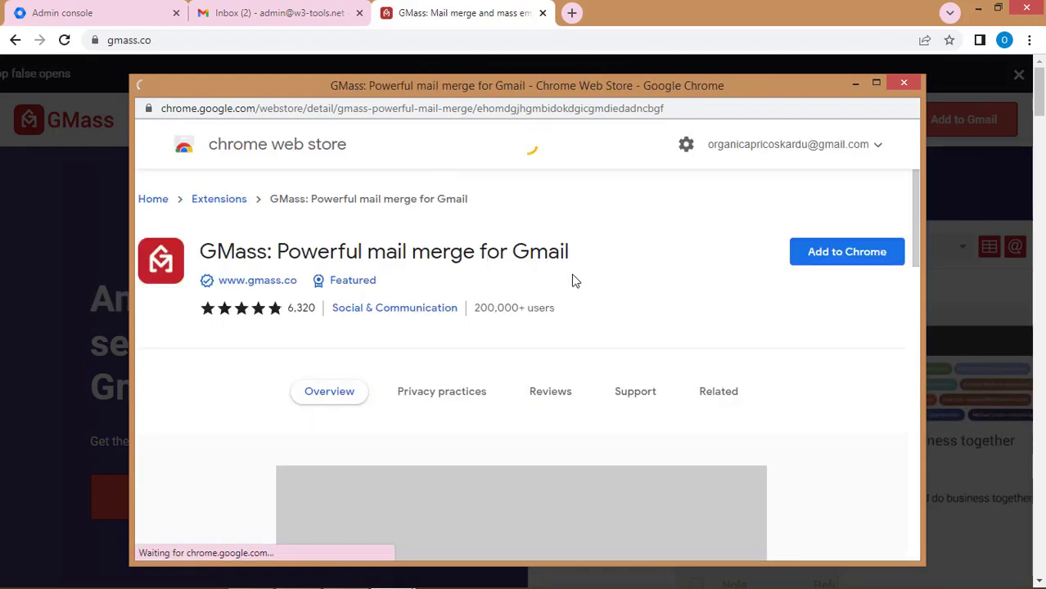
# - Install the GMass extension from the Chrome Web Store and confirm Add extension
pyautogui.click(841, 247)
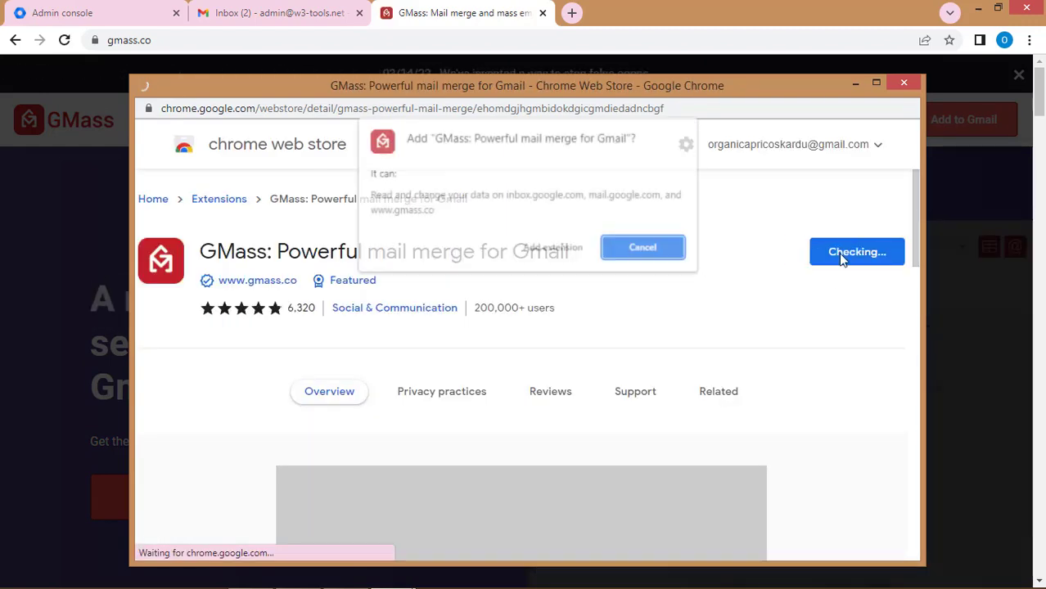
pyautogui.click(554, 250)
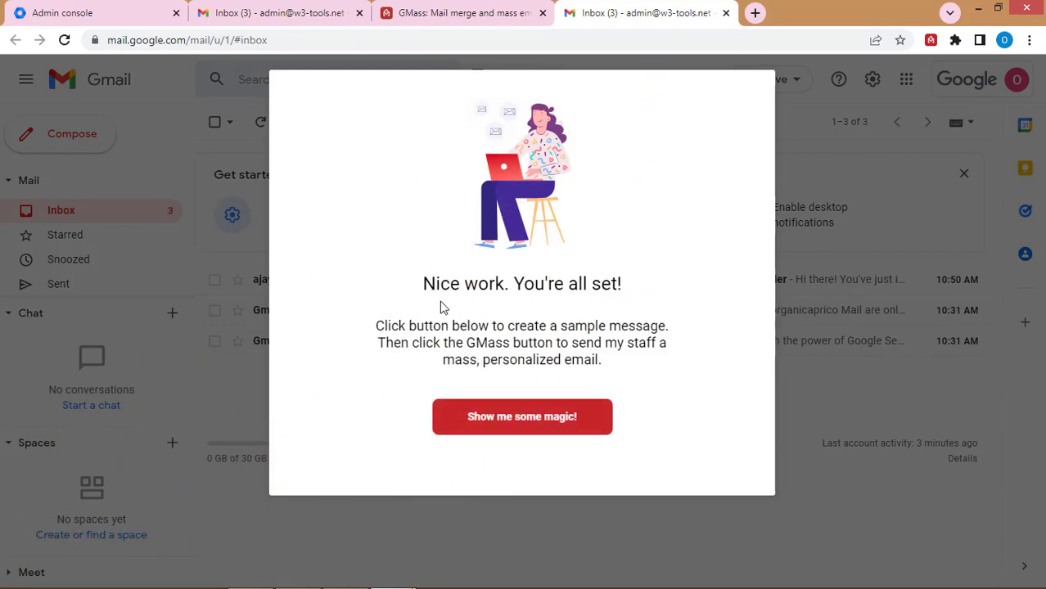
# - Discard the GMass 'Show me some magic!' sample message and start a blank new message
pyautogui.click(511, 424)
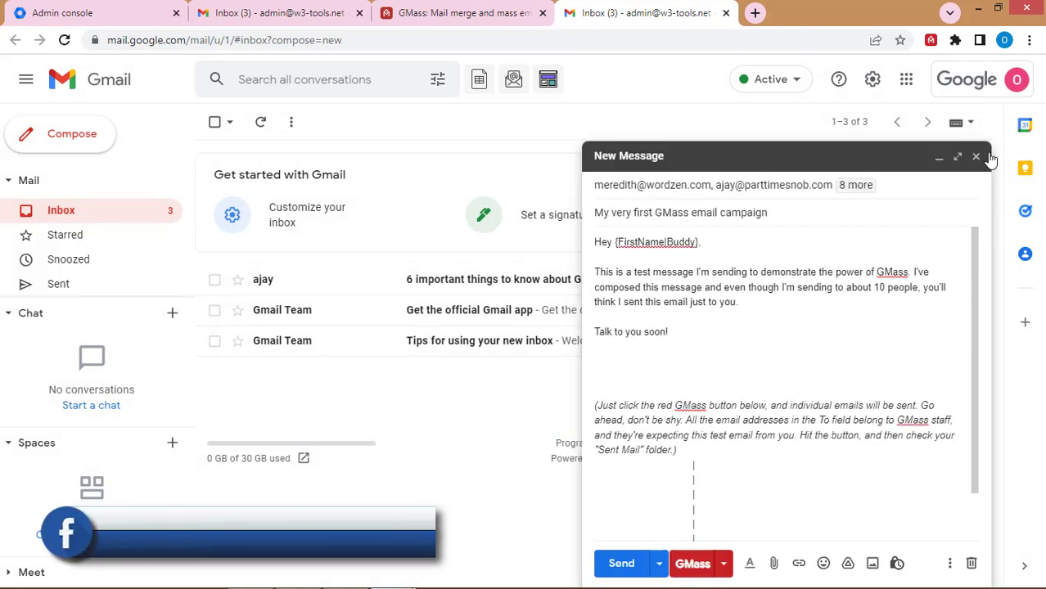
pyautogui.click(976, 156)
pyautogui.click(66, 154)
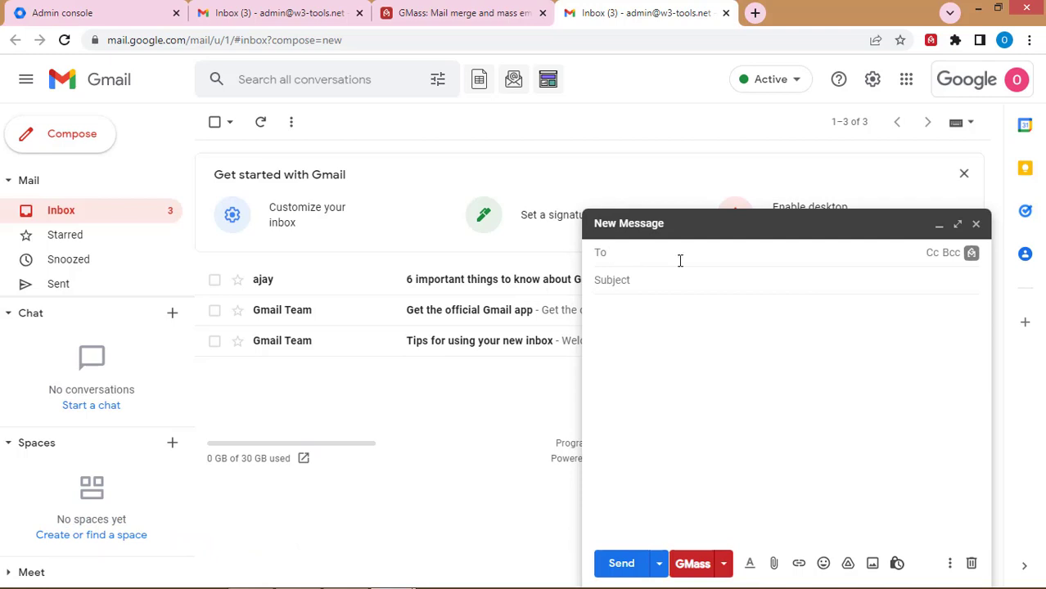
pyautogui.click(632, 279)
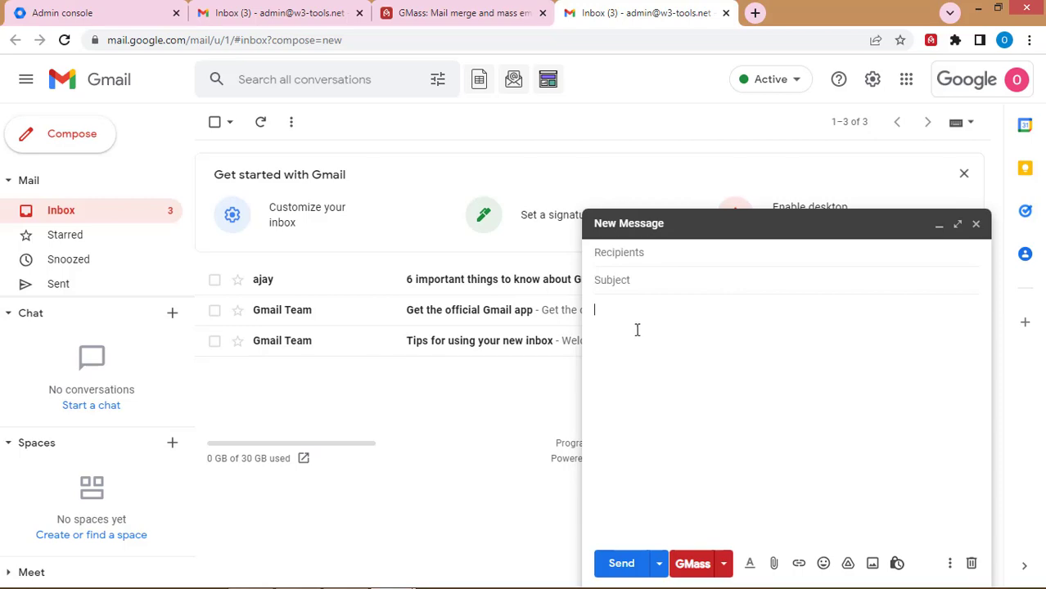
pyautogui.click(724, 565)
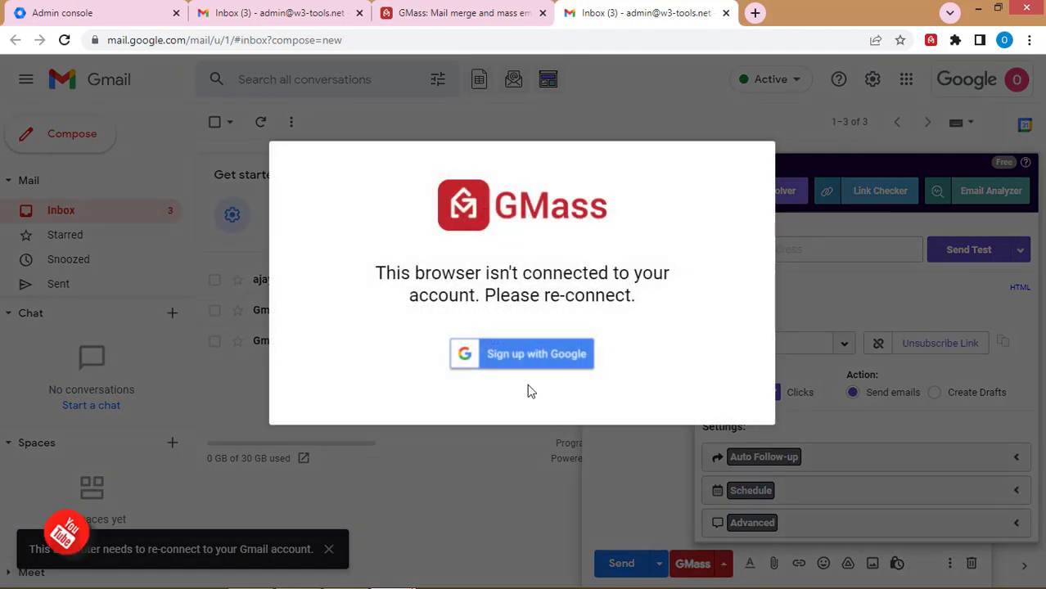
pyautogui.click(815, 240)
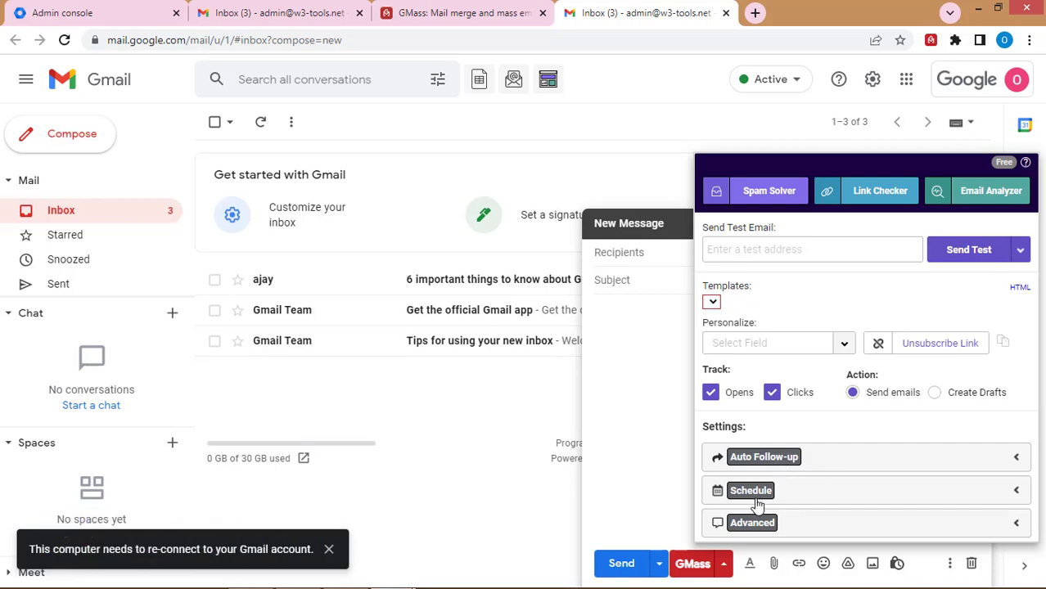
pyautogui.click(752, 523)
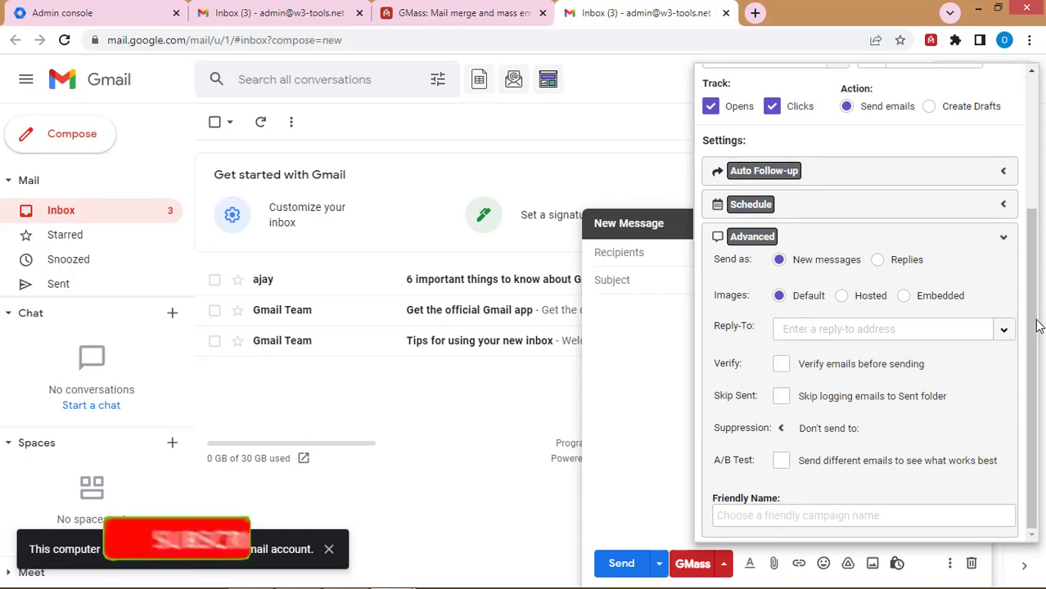
pyautogui.moveTo(1038, 353); pyautogui.dragTo(1034, 164)
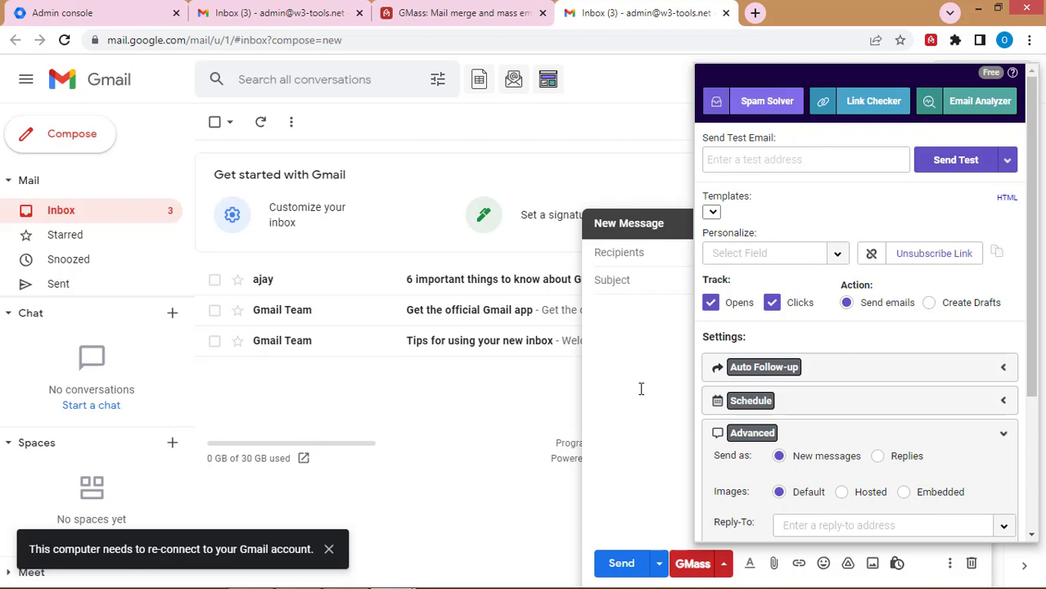
pyautogui.click(678, 509)
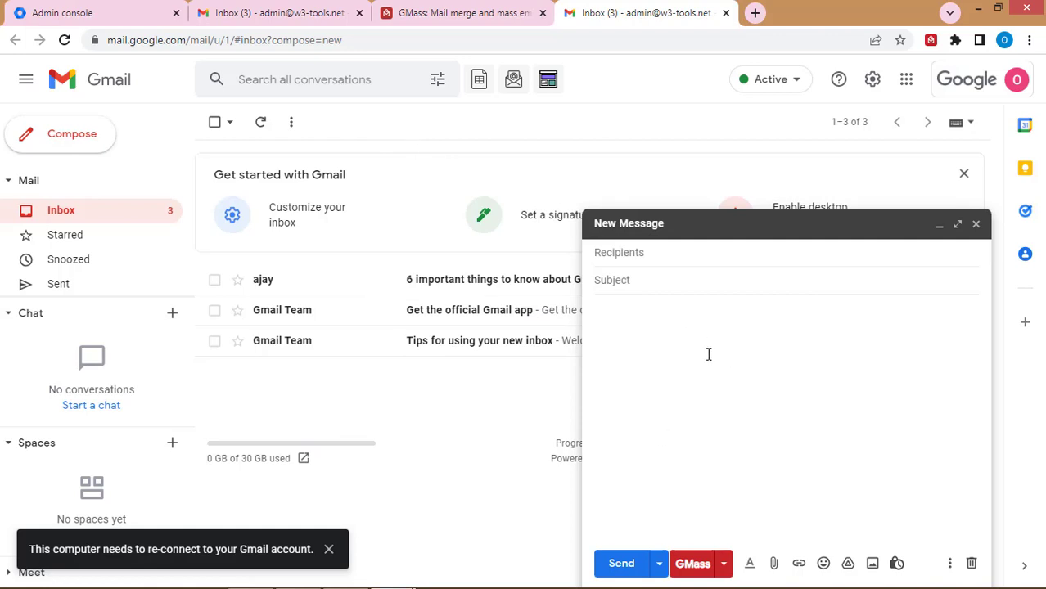
# - Close the blank New Message window and minimize the Gmail and Chrome Web Store windows
pyautogui.click(975, 224)
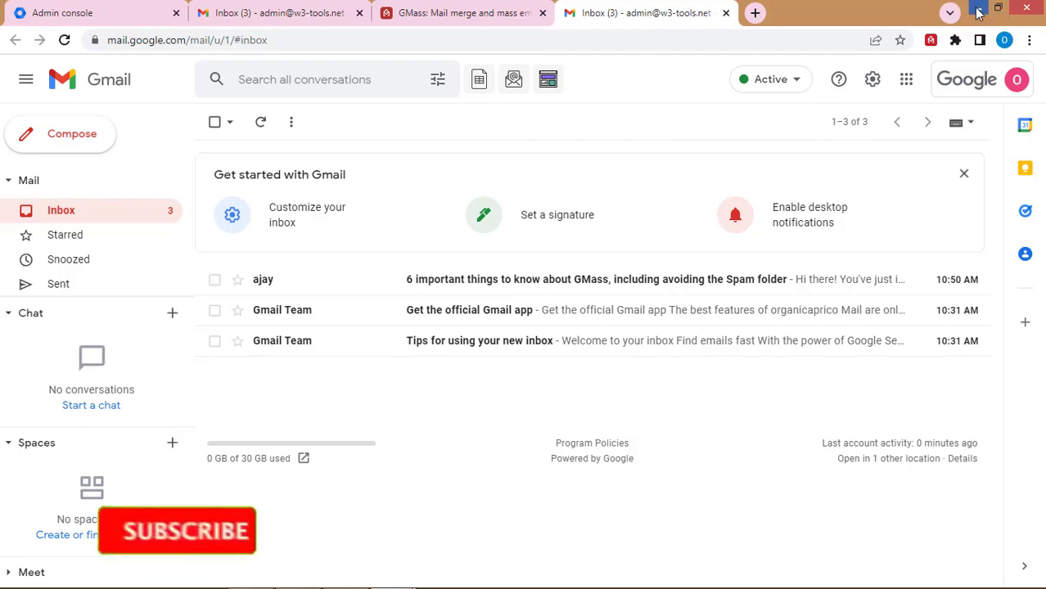
pyautogui.click(979, 10)
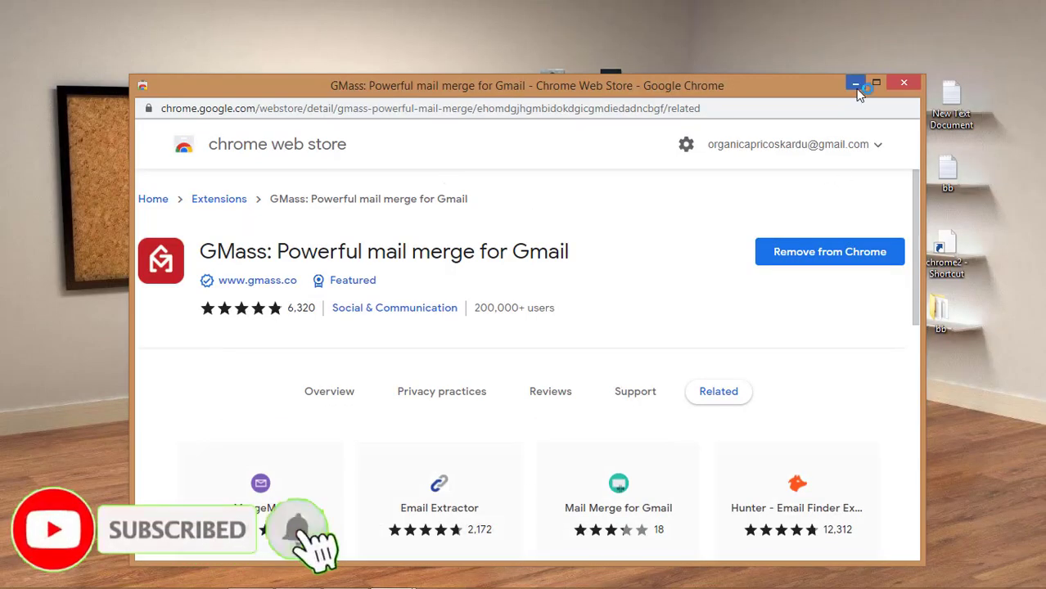
pyautogui.click(855, 83)
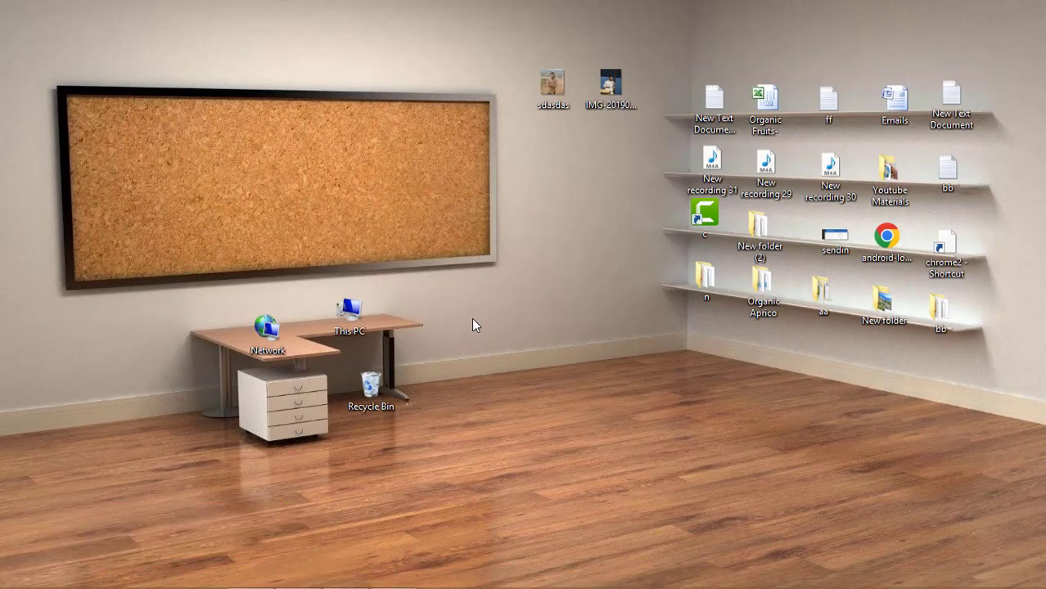